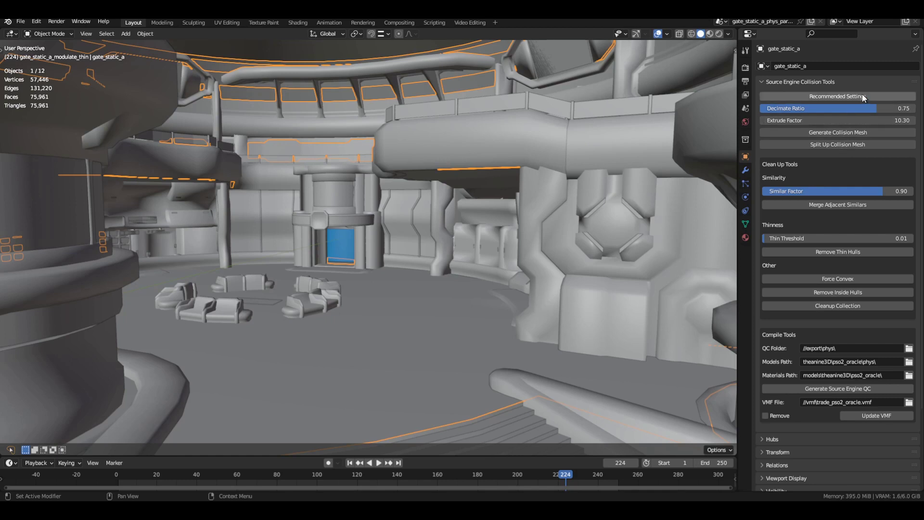
# Step: Reselect the gate_static_a map, then set Decimate Ratio to 1.00 and Extrude Factor to 4.27
pyautogui.hotkey('alt', 'a')
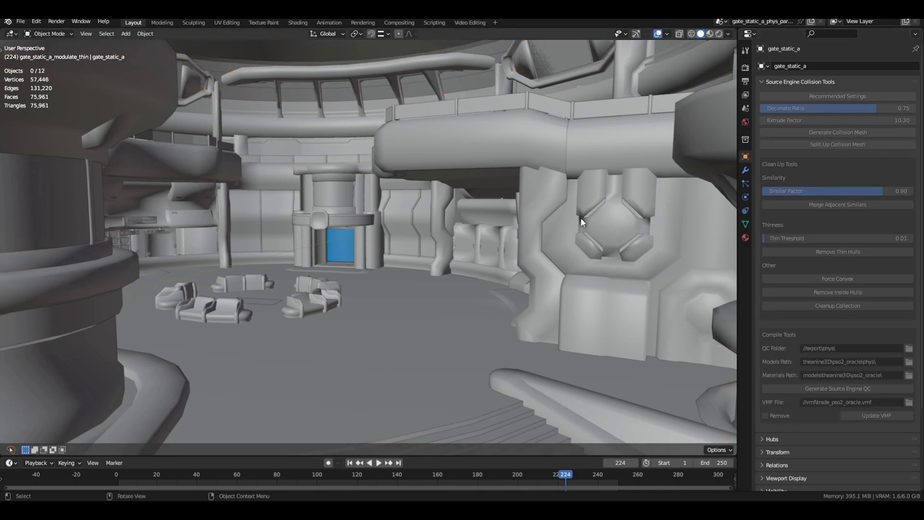
pyautogui.hotkey('ctrl', 'z')
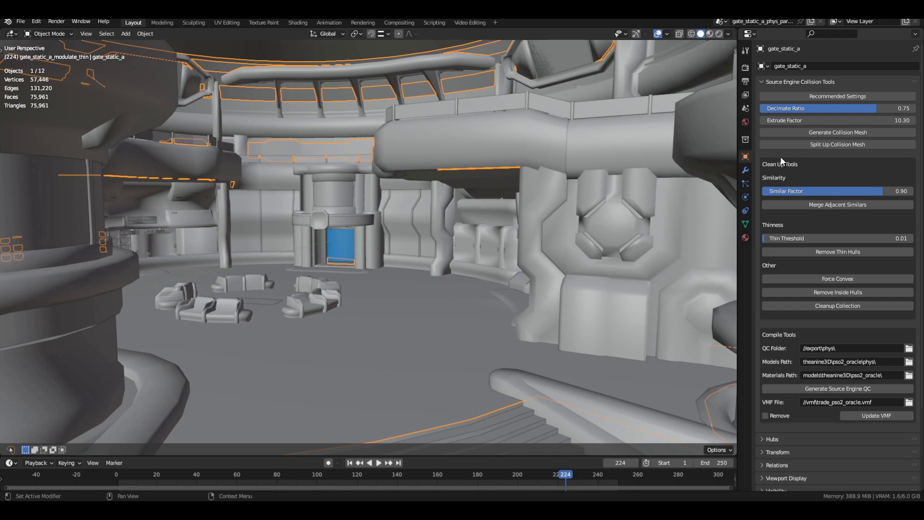
pyautogui.moveTo(892, 109); pyautogui.dragTo(900, 110)
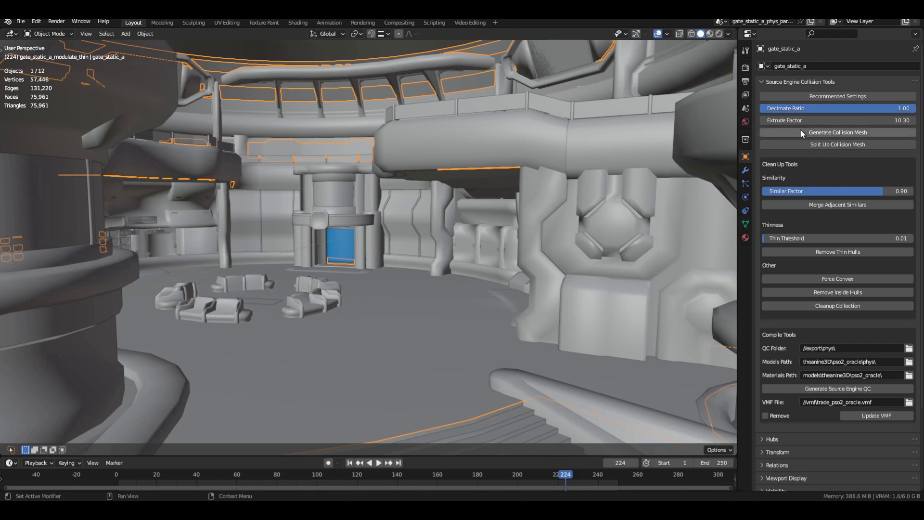
pyautogui.moveTo(896, 120); pyautogui.dragTo(912, 121)
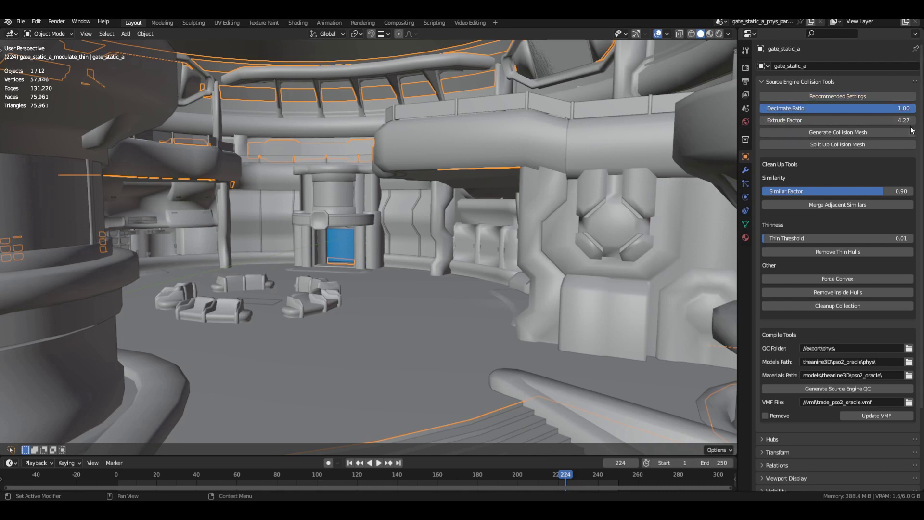
pyautogui.moveTo(891, 123); pyautogui.dragTo(907, 123)
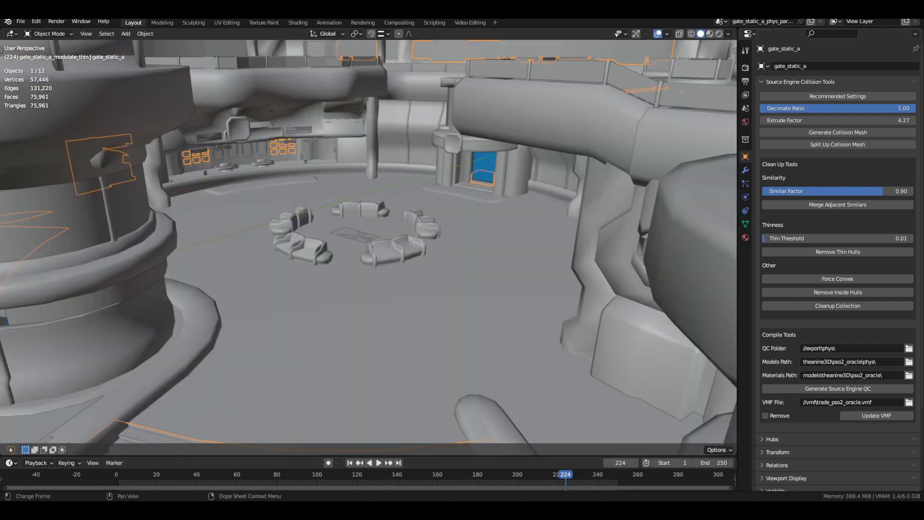
# Step: Apply the recommended collision settings (Extrude Factor 3.36, Thin Threshold 0.05)
pyautogui.click(828, 96)
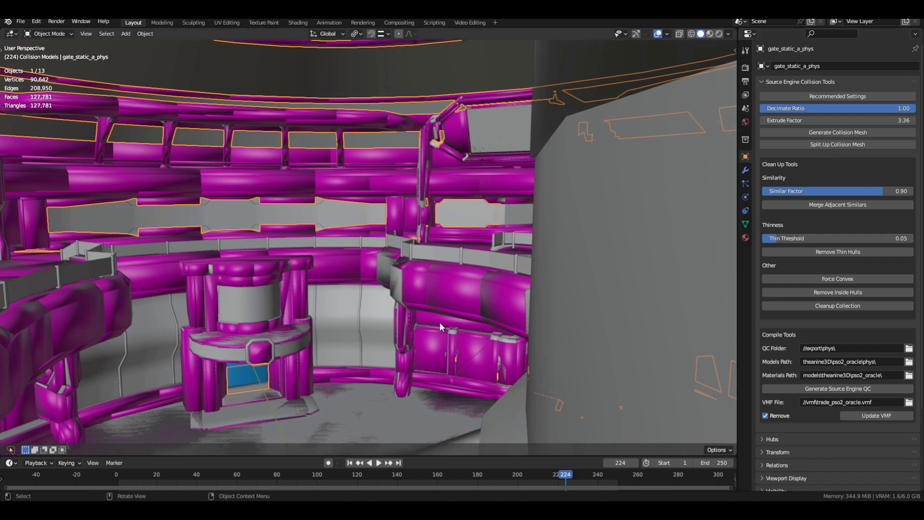
# Step: Inspect the collision mesh in Edit Mode, selecting and deselecting all its hulls
pyautogui.scroll(5, 440, 322)
pyautogui.press('Tab')
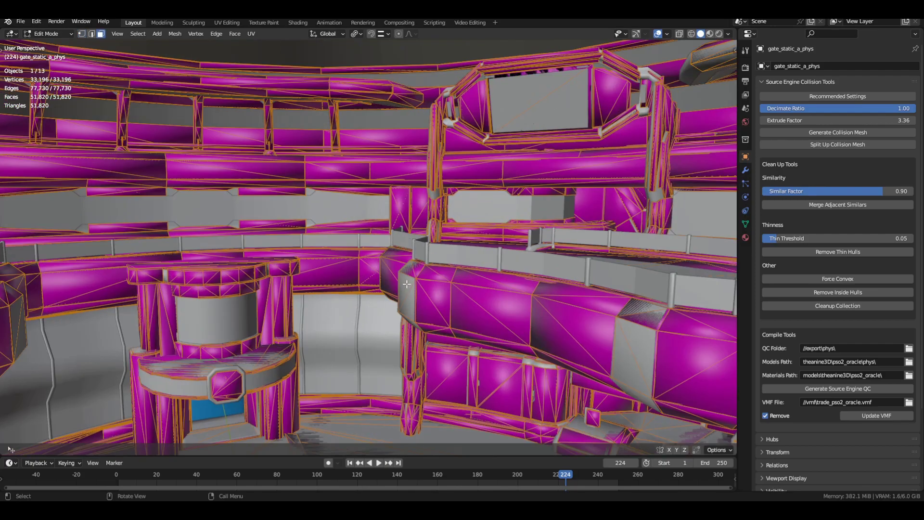
pyautogui.moveTo(406, 284); pyautogui.dragTo(479, 284, button='middle')
pyautogui.hotkey('alt', 'a')
pyautogui.press('a')
pyautogui.hotkey('alt', 'a')
pyautogui.press('Tab')
pyautogui.moveTo(403, 311); pyautogui.dragTo(287, 267, button='middle')
pyautogui.press('Tab')
pyautogui.press('Tab')
# Step: Walk through the blue doorway into the ceiling ring beside the central pedestal
pyautogui.hotkey('shift', '`')
pyautogui.press('w')
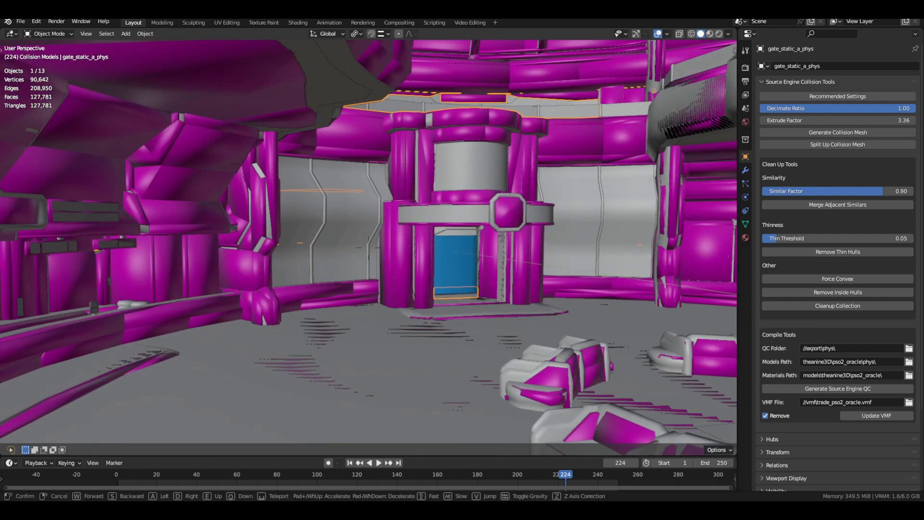
pyautogui.press('w')
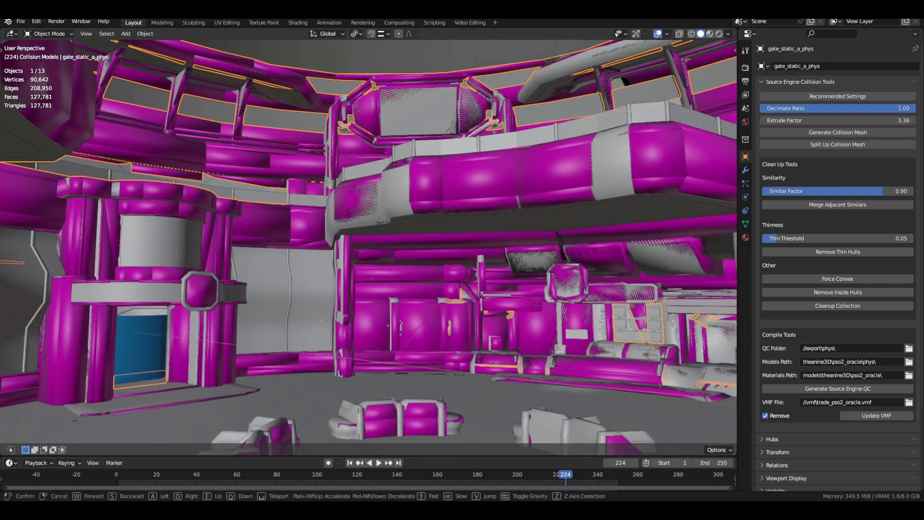
pyautogui.press('w')
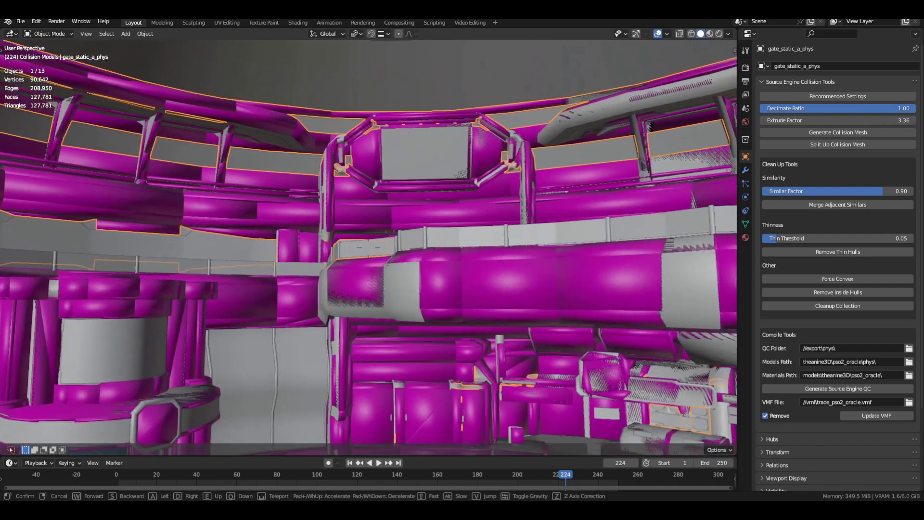
pyautogui.press('w')
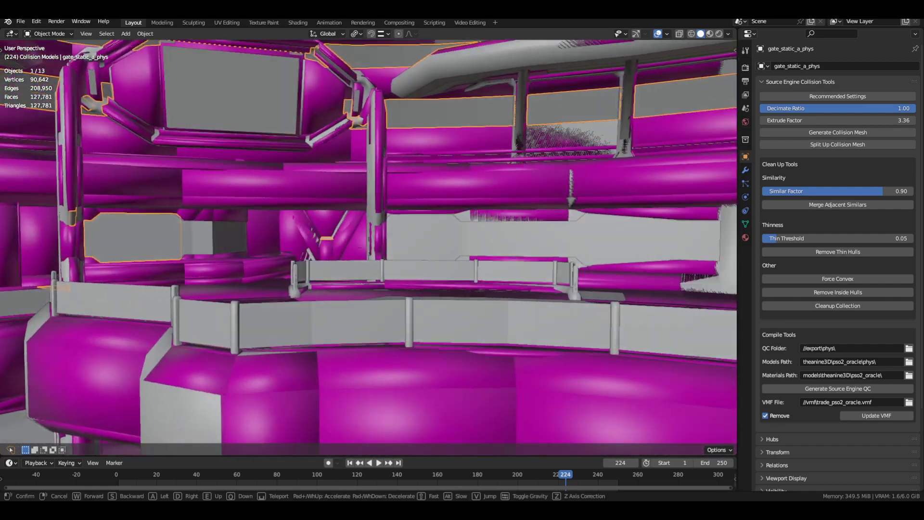
pyautogui.press('w')
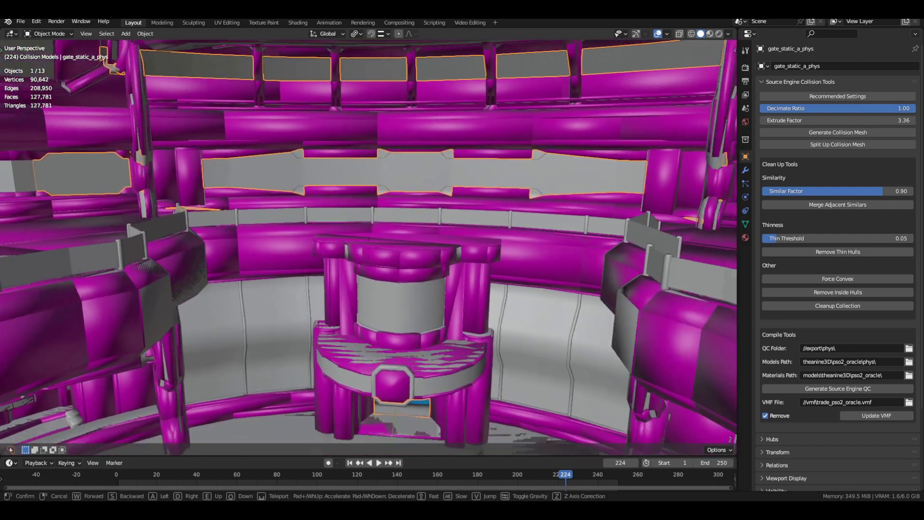
pyautogui.press('s')
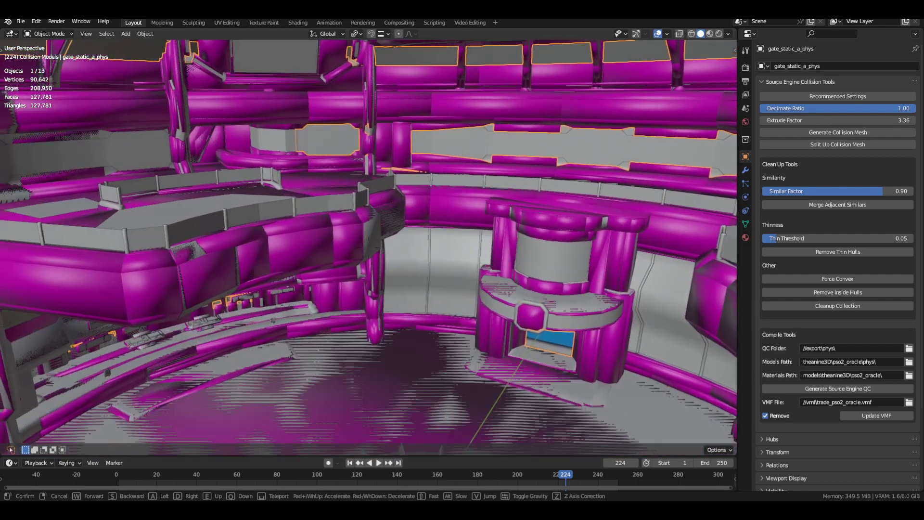
pyautogui.press('w')
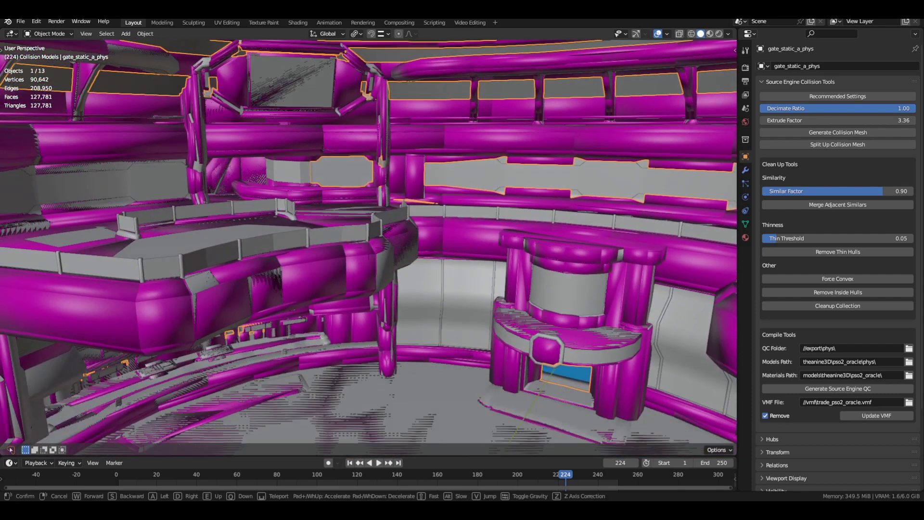
pyautogui.click(484, 229)
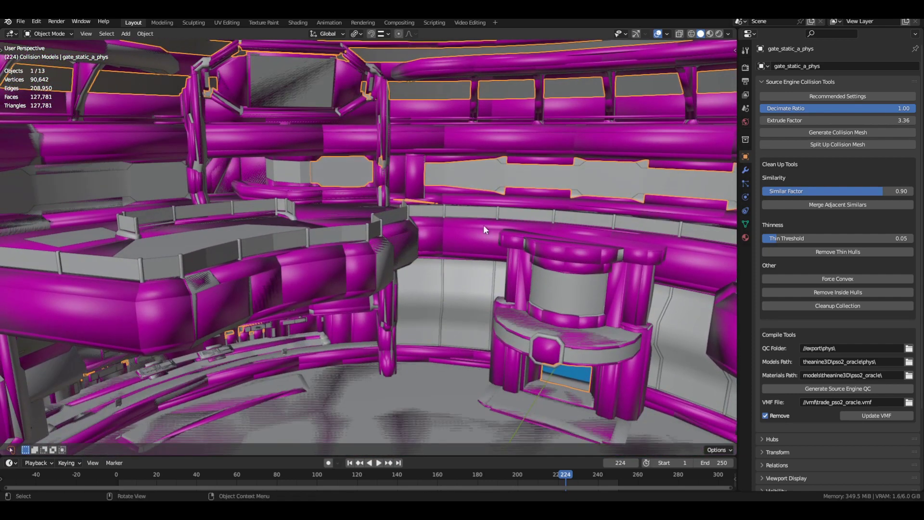
# Step: Hide the magenta collision mesh and switch the viewport to Material Preview shading
pyautogui.press('h')
pyautogui.press('z')
pyautogui.click(485, 297)
# Step: Walk through the textured map toward the medical-logo wall, consoles and screens
pyautogui.hotkey('shift', '`')
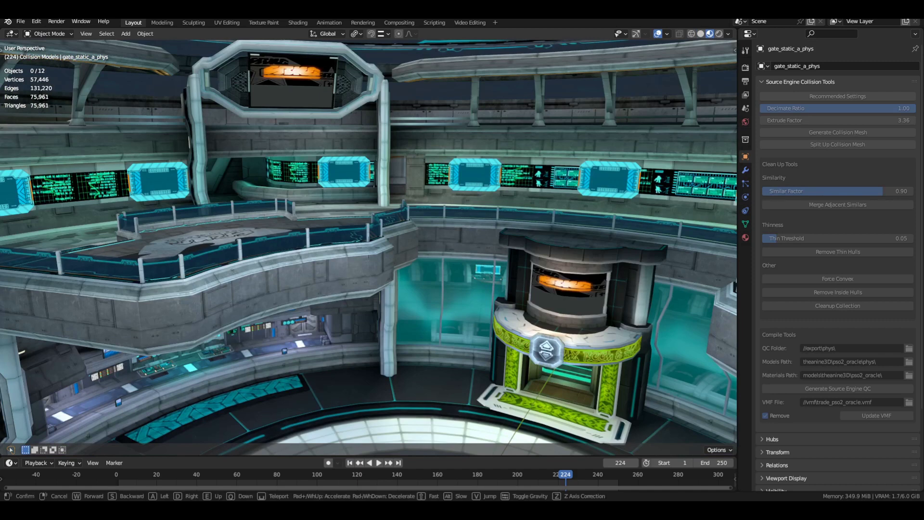
pyautogui.press('w')
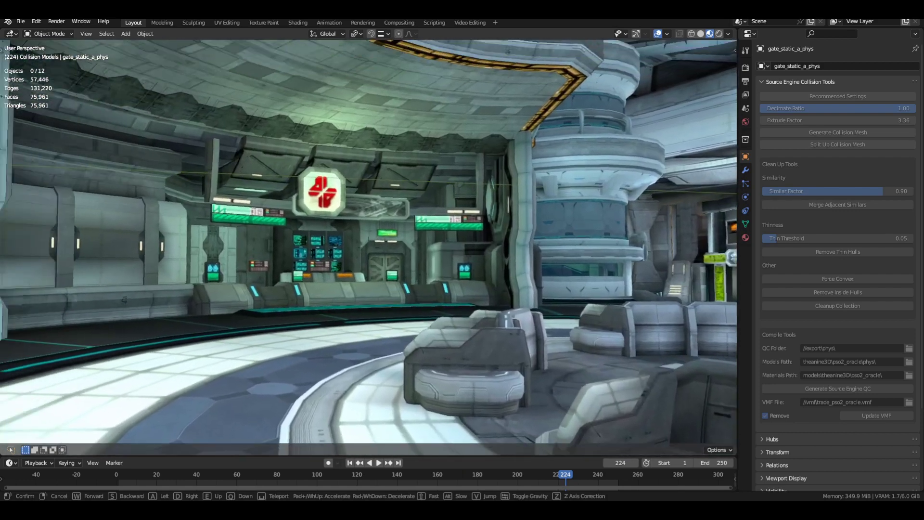
pyautogui.press('w')
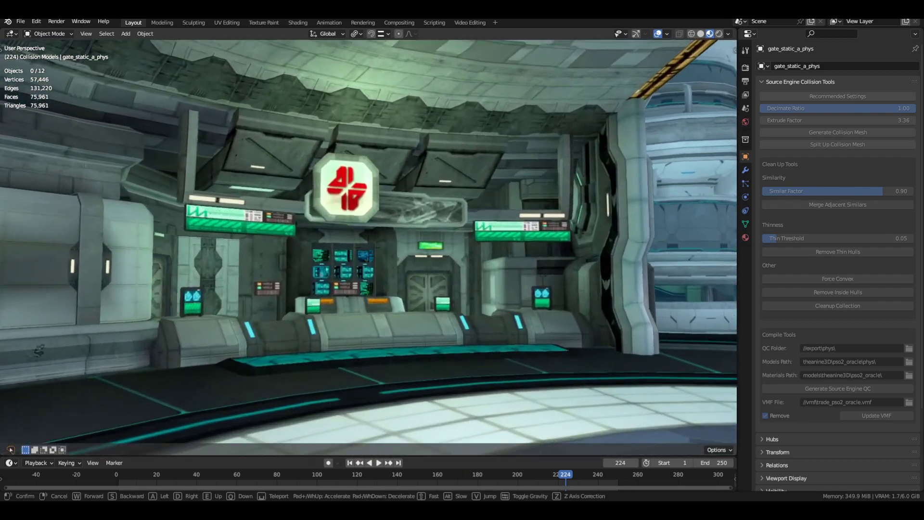
pyautogui.press('w')
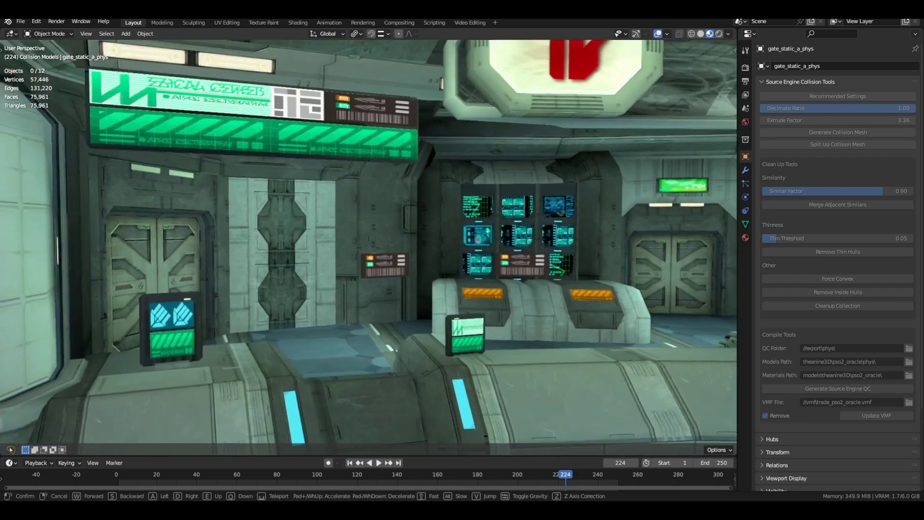
pyautogui.click(694, 248)
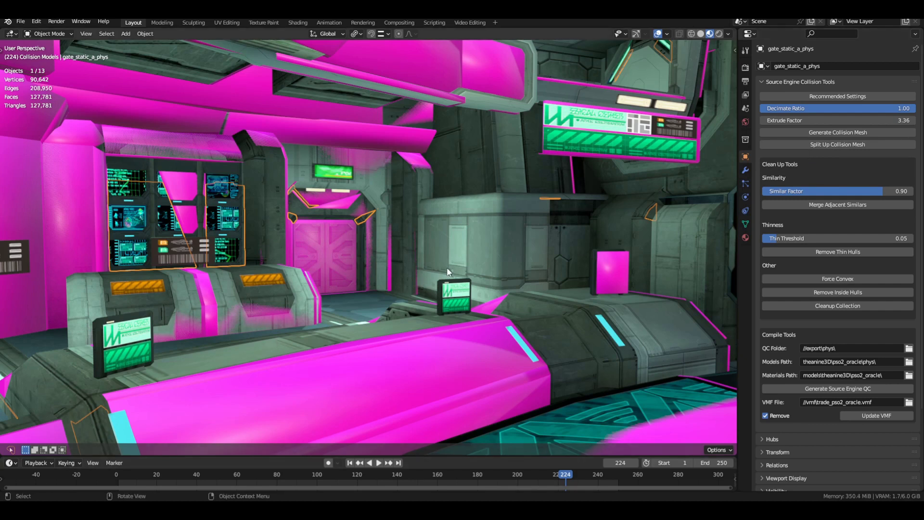
# Step: Toggle the collision hulls off and back on, walking past the couches toward the pillar
pyautogui.click(833, 145)
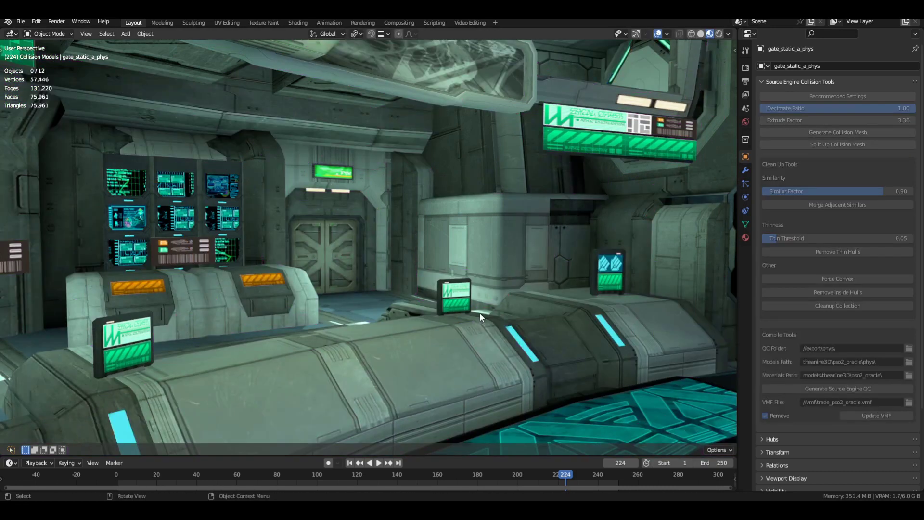
pyautogui.hotkey('shift', '`')
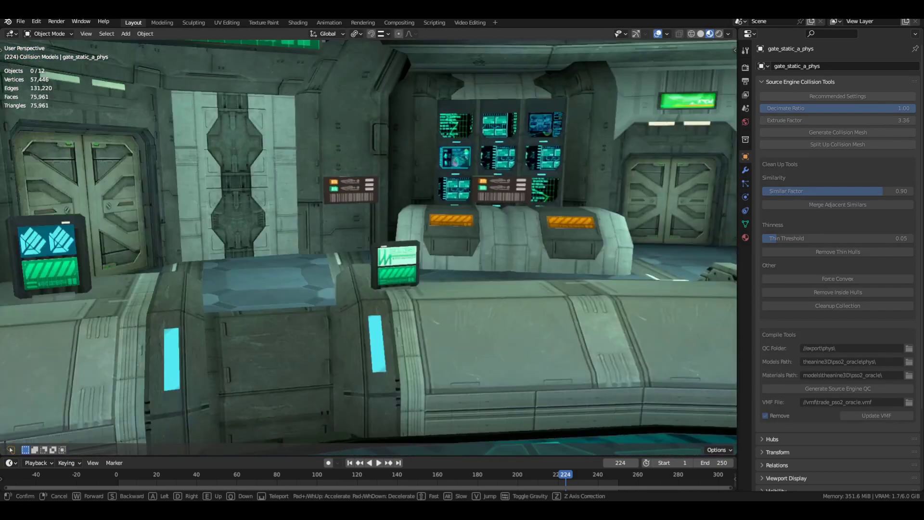
pyautogui.click(482, 317)
pyautogui.hotkey('ctrl', 'z')
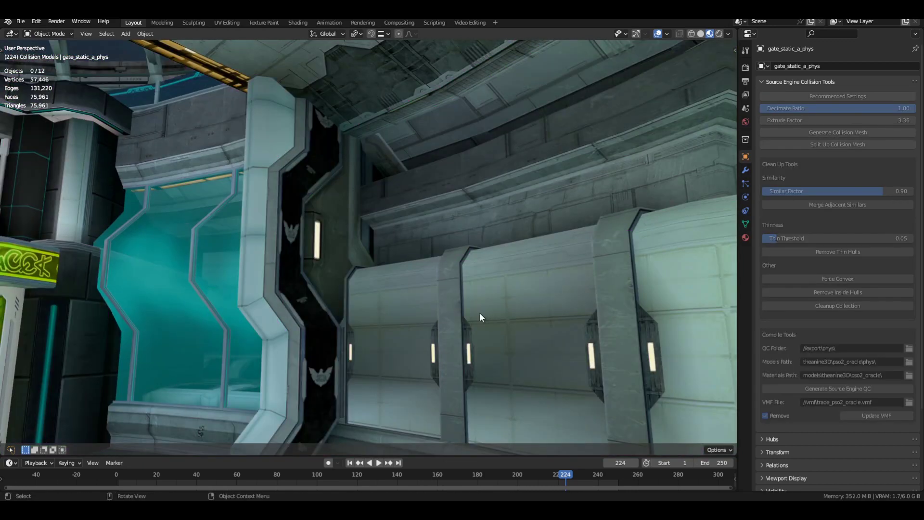
pyautogui.hotkey('shift', '`')
pyautogui.press('w')
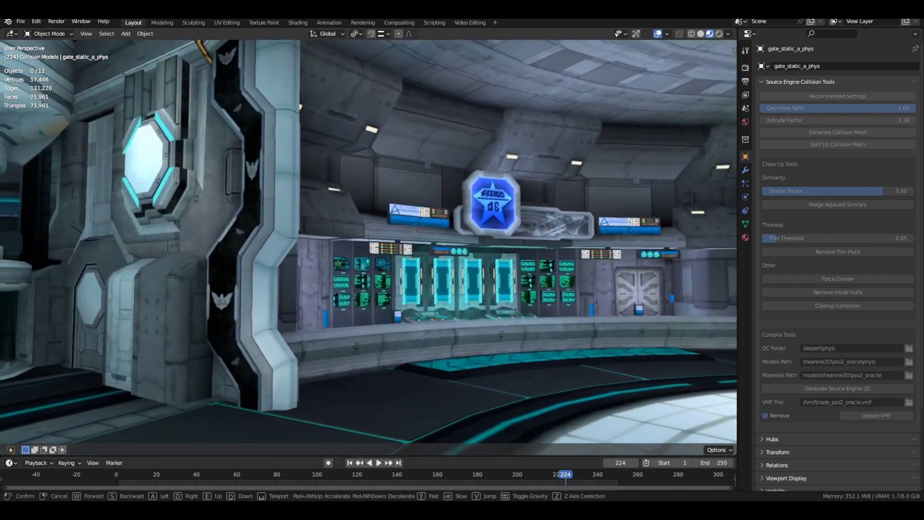
pyautogui.click(481, 314)
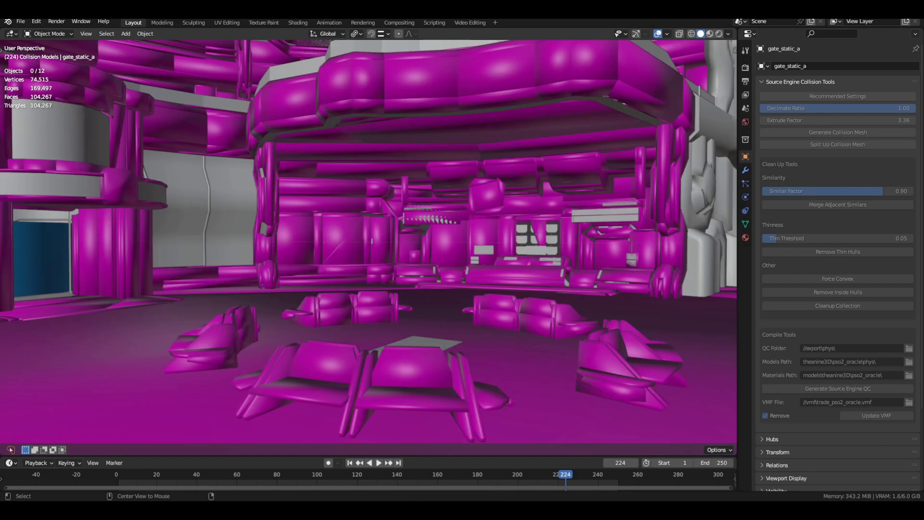
# Step: Select gate_static_a_phys and walk up onto the magenta column top
pyautogui.click(511, 90)
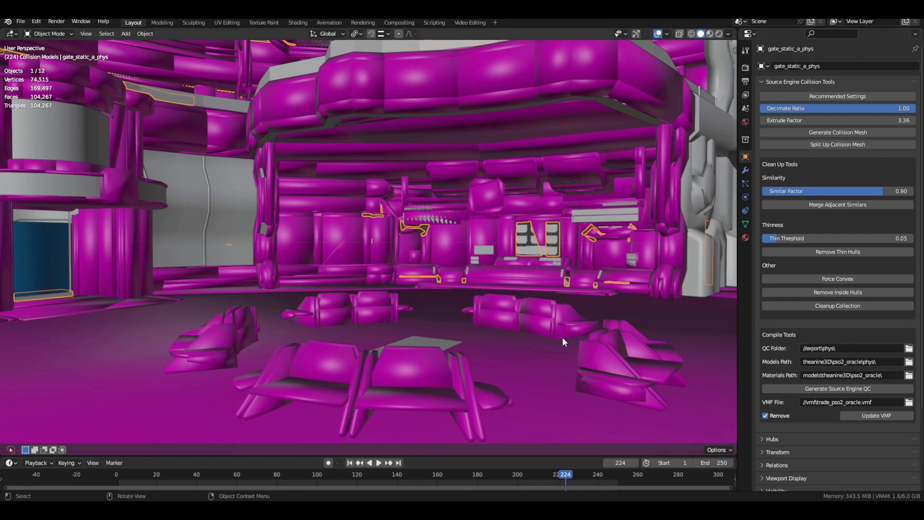
pyautogui.hotkey('shift', '`')
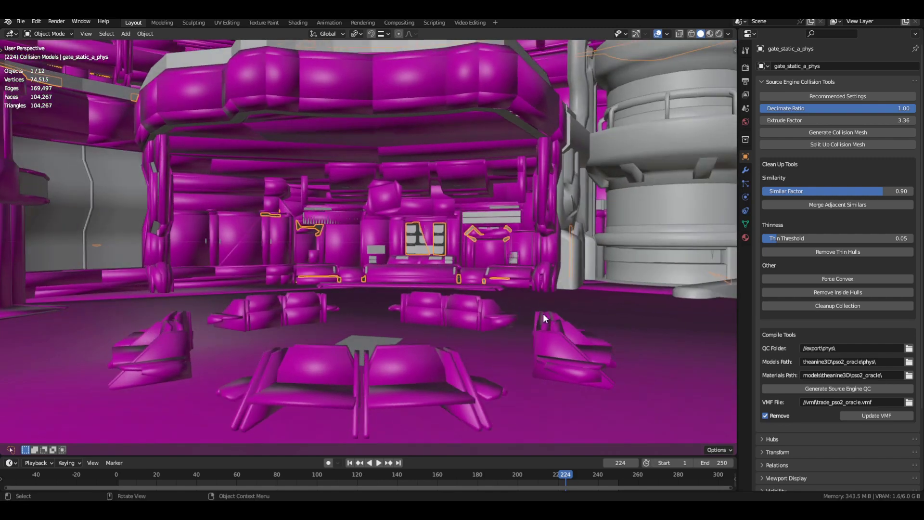
pyautogui.press('w')
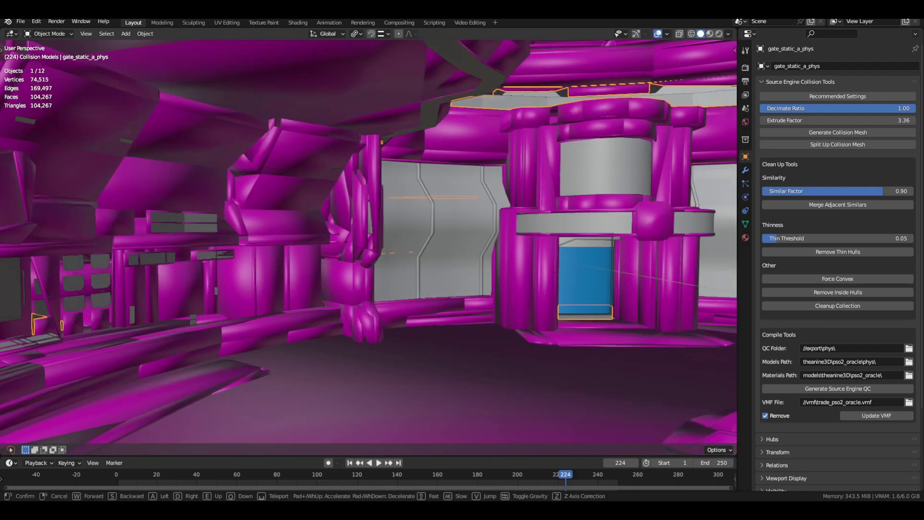
pyautogui.press('w')
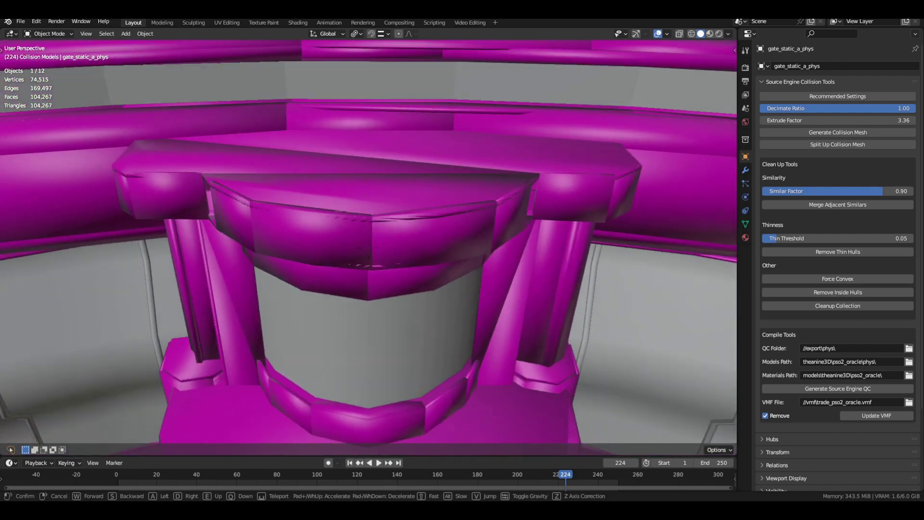
pyautogui.click(537, 308)
# Step: In Edit Mode, move a column hull face, undo it, then select and frame the linked hull
pyautogui.press('Tab')
pyautogui.click(366, 239)
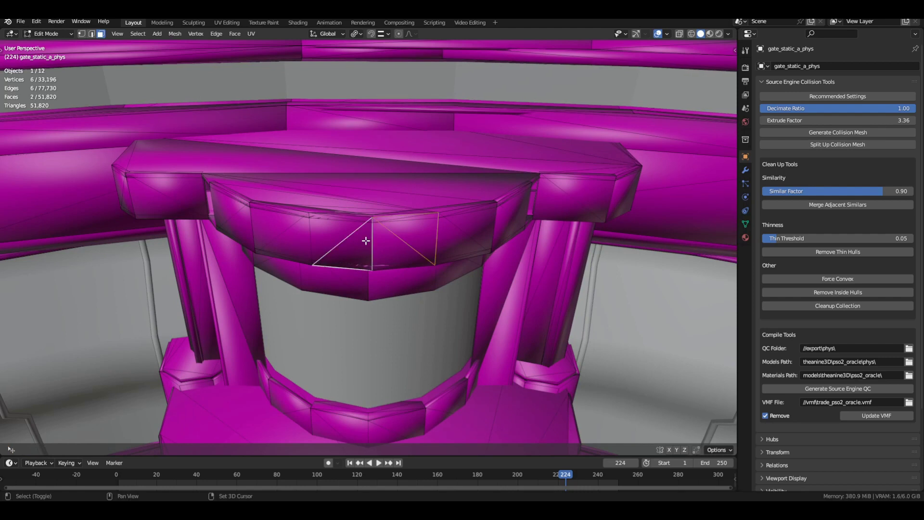
pyautogui.press('ctrl+KP_Add')
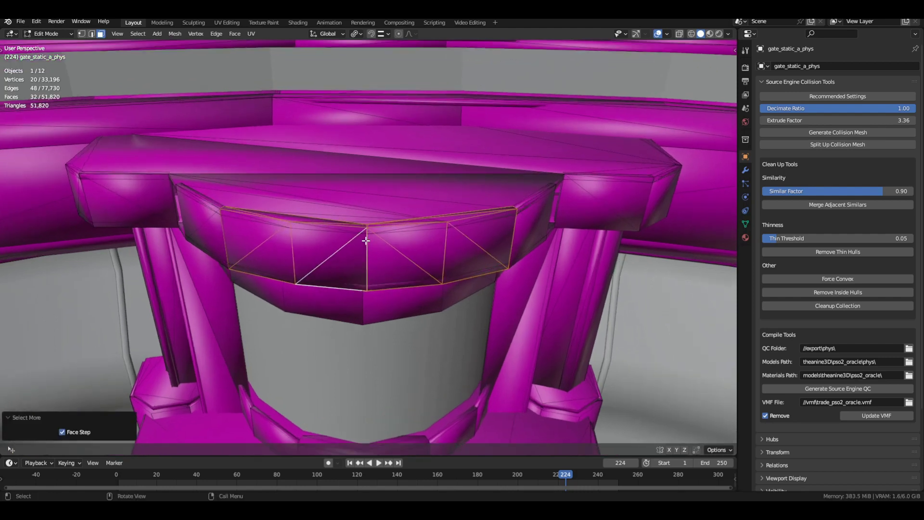
pyautogui.moveTo(385, 250); pyautogui.dragTo(393, 255)
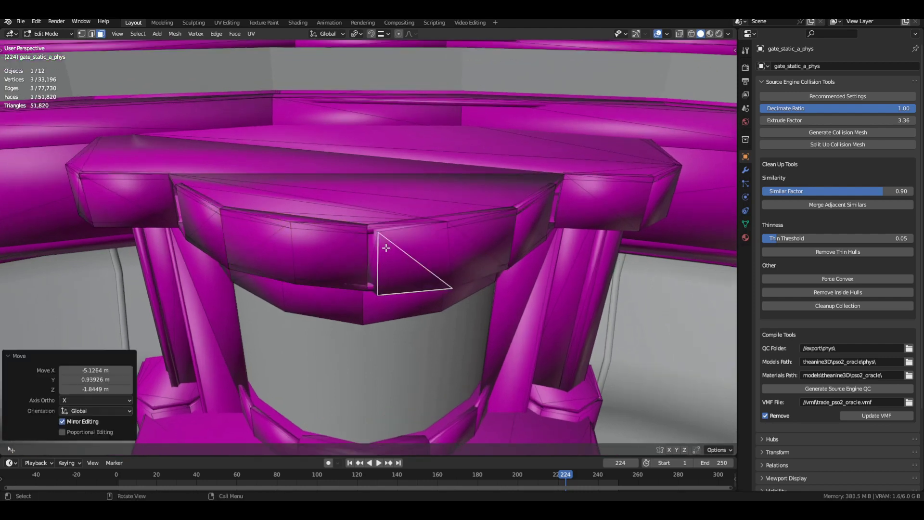
pyautogui.hotkey('ctrl', 'z')
pyautogui.moveTo(393, 255); pyautogui.dragTo(445, 272, button='middle')
pyautogui.hotkey('ctrl', 'l')
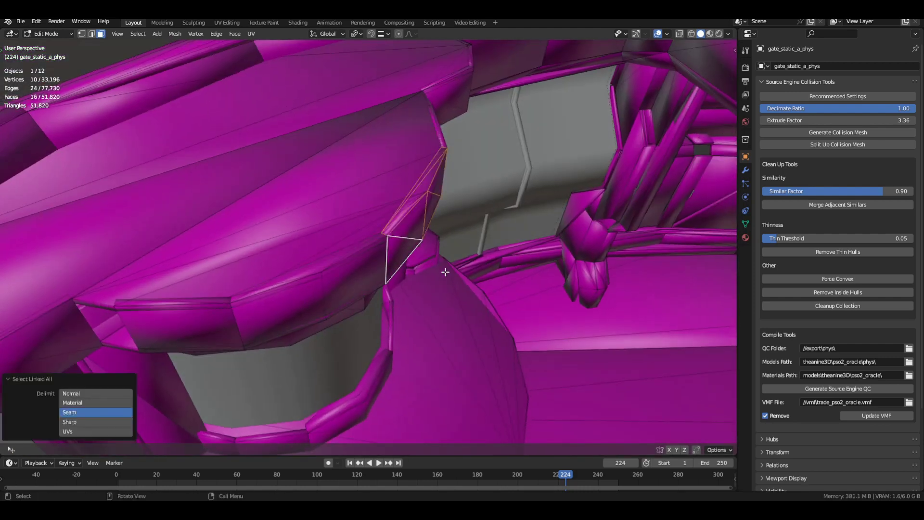
pyautogui.press('KP_Decimal')
# Step: Return to Object Mode and save PSO2 Lobby - DEMO.blend
pyautogui.press('Tab')
pyautogui.scroll(-3, 447, 239)
pyautogui.hotkey('ctrl', 's')
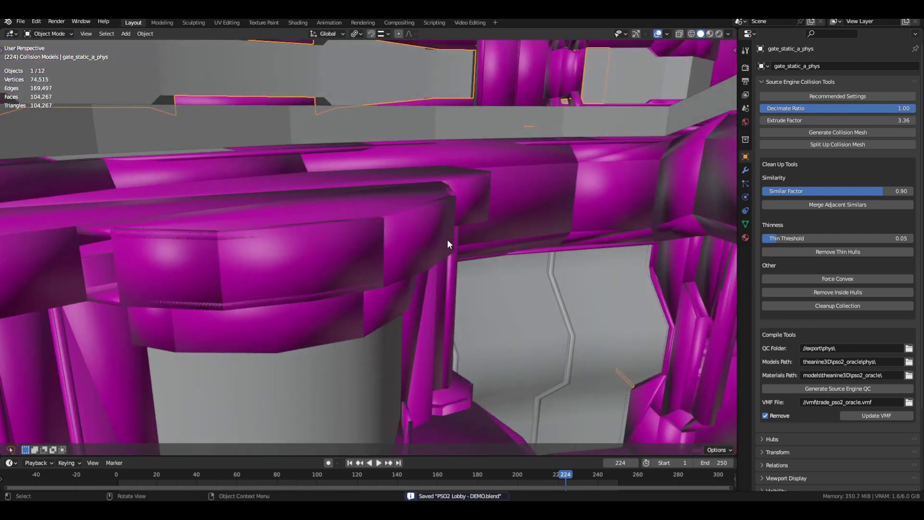
# Step: Walk through the scene past the grey steps to the magenta pipes, pedestal and seating
pyautogui.moveTo(446, 239)
pyautogui.mouseDown(button='middle')
pyautogui.moveTo(353, 214)
pyautogui.moveTo(296, 173)
pyautogui.moveTo(526, 232)
pyautogui.moveTo(462, 248)
pyautogui.mouseUp(button='middle')
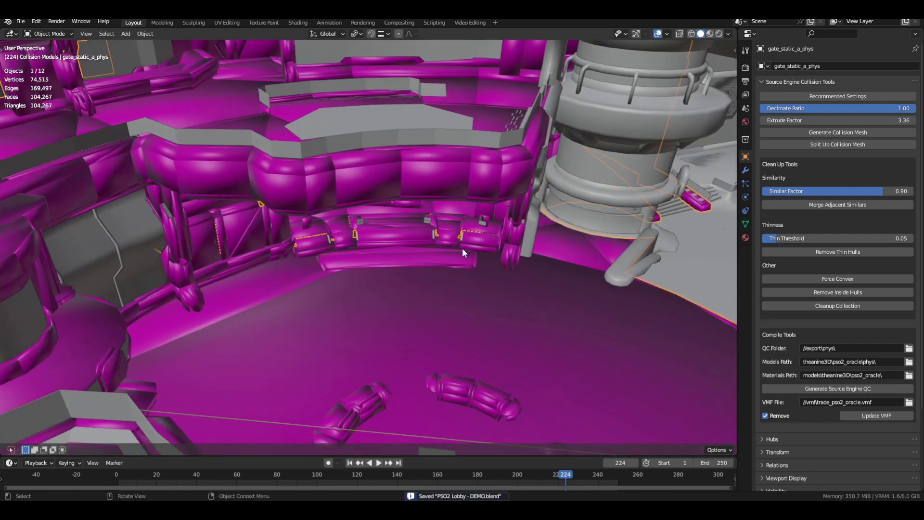
pyautogui.hotkey('shift', '`')
pyautogui.press('w')
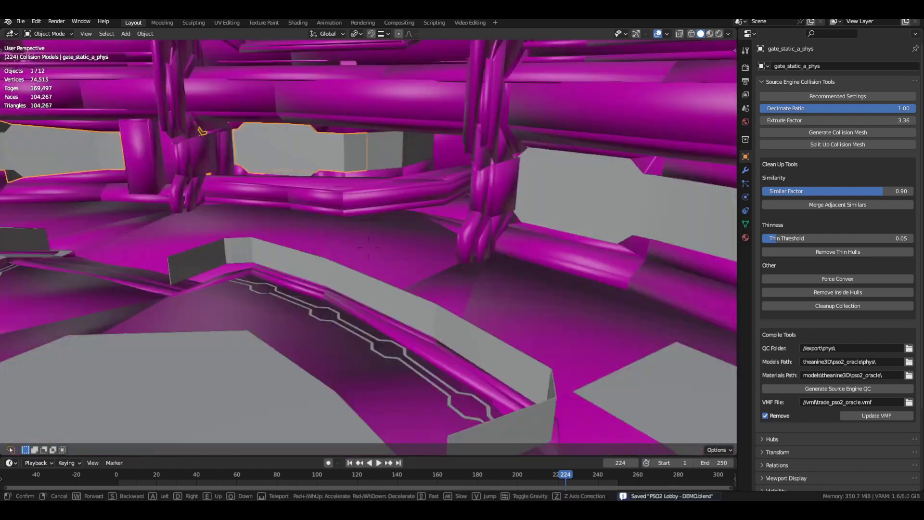
pyautogui.press('s')
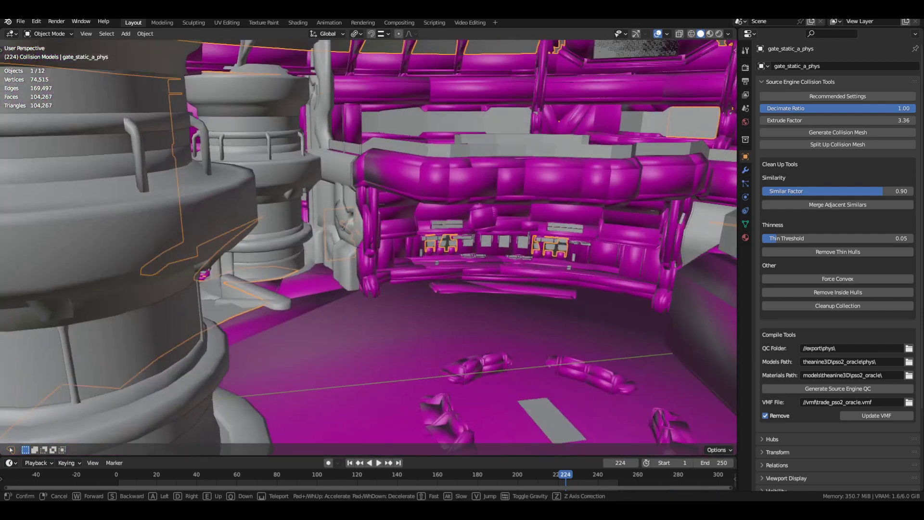
pyautogui.press('w')
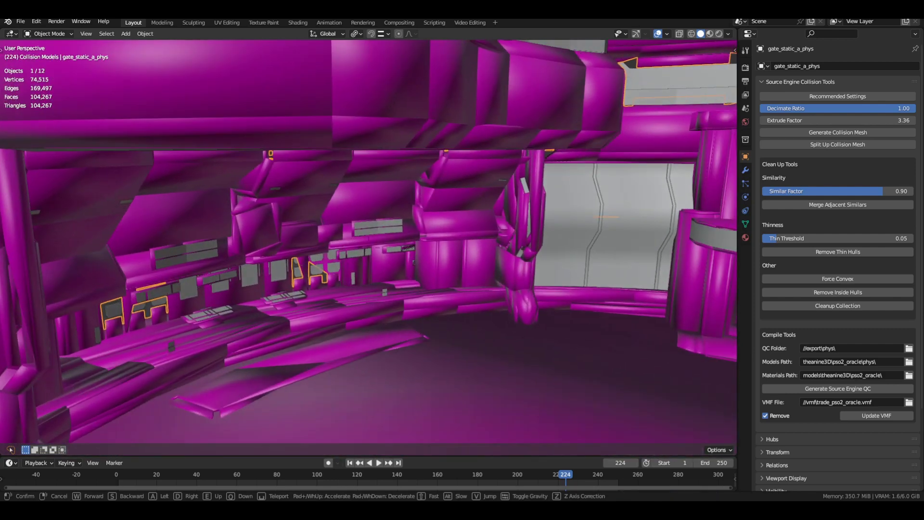
pyautogui.click(488, 247)
pyautogui.press('w')
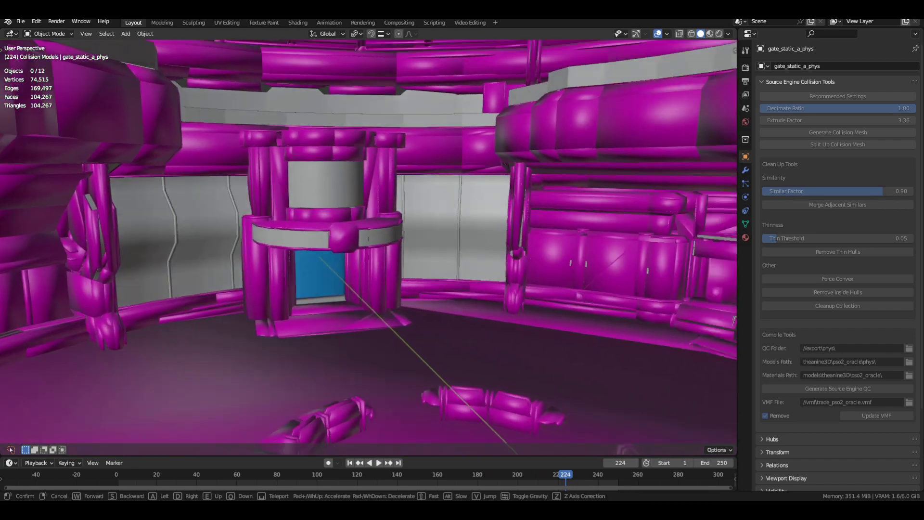
pyautogui.press('w')
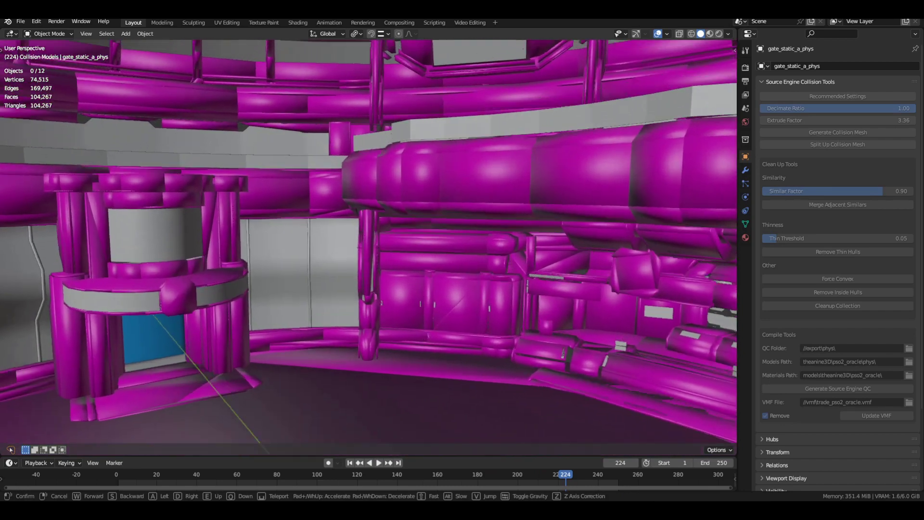
pyautogui.press('a')
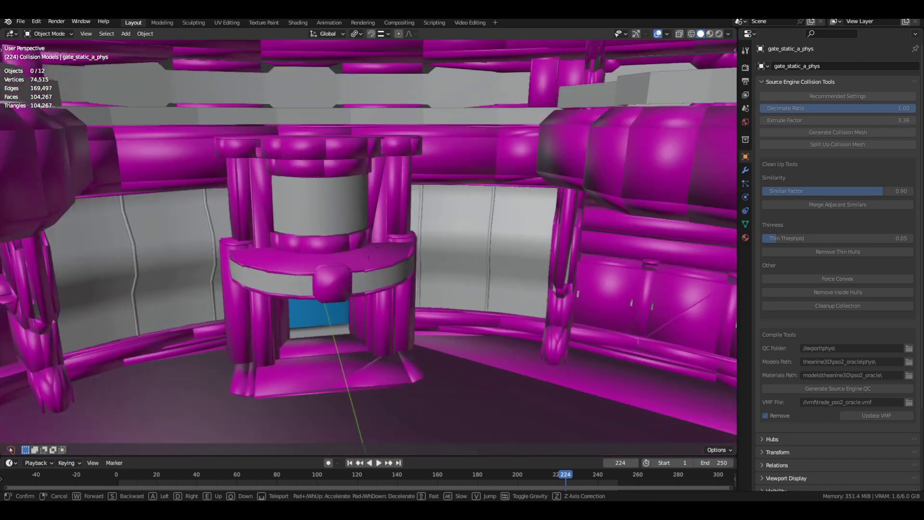
pyautogui.press('s')
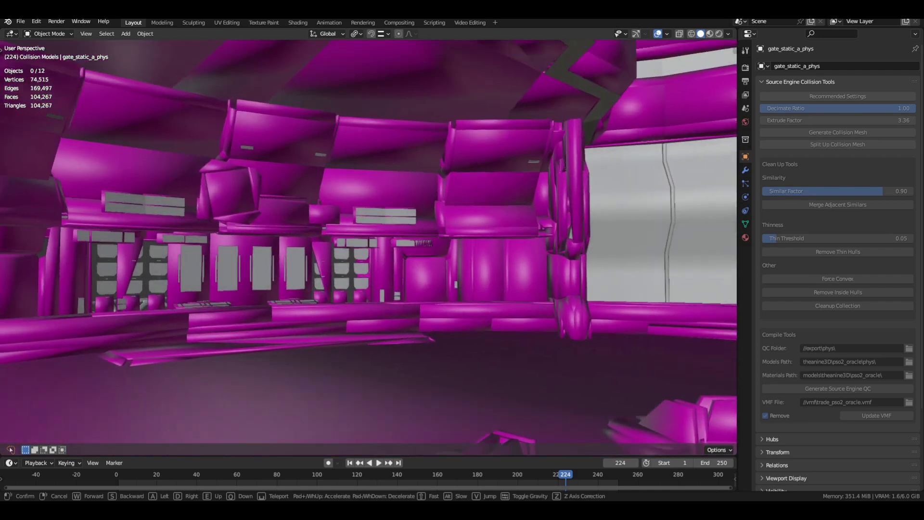
# Step: Select the gate_static_a_phys collision model and keep Similar Factor at 0.90
pyautogui.click(488, 248)
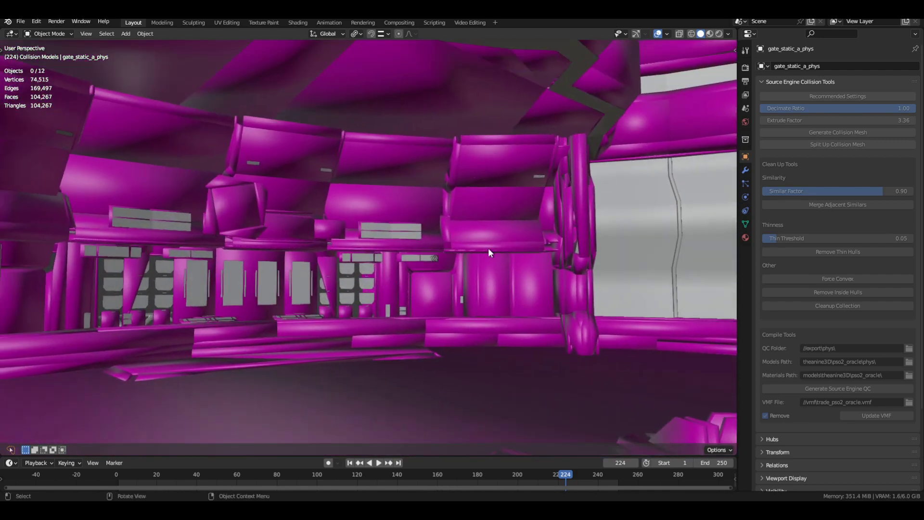
pyautogui.click(523, 220)
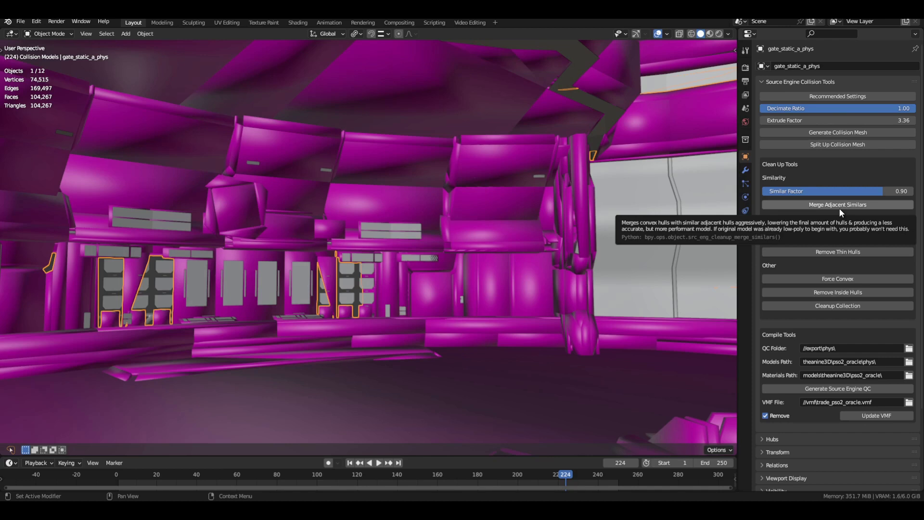
pyautogui.click(796, 192)
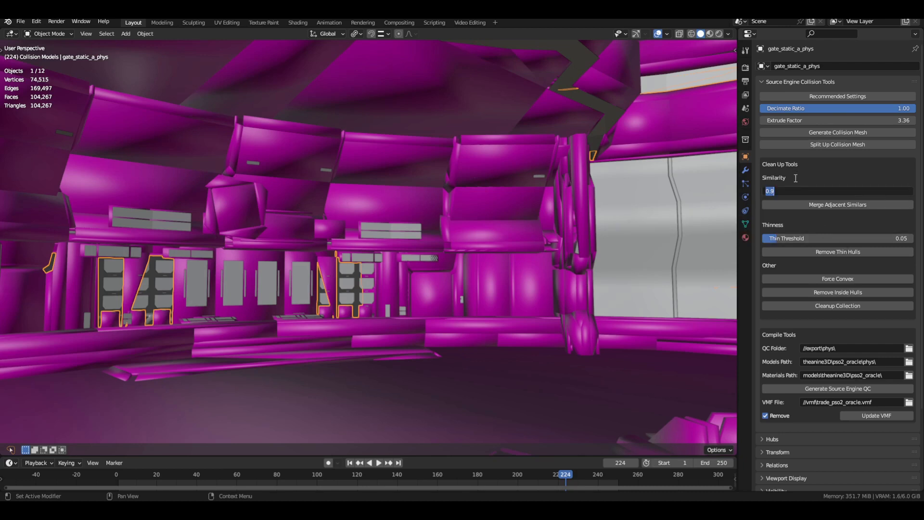
pyautogui.click(797, 179)
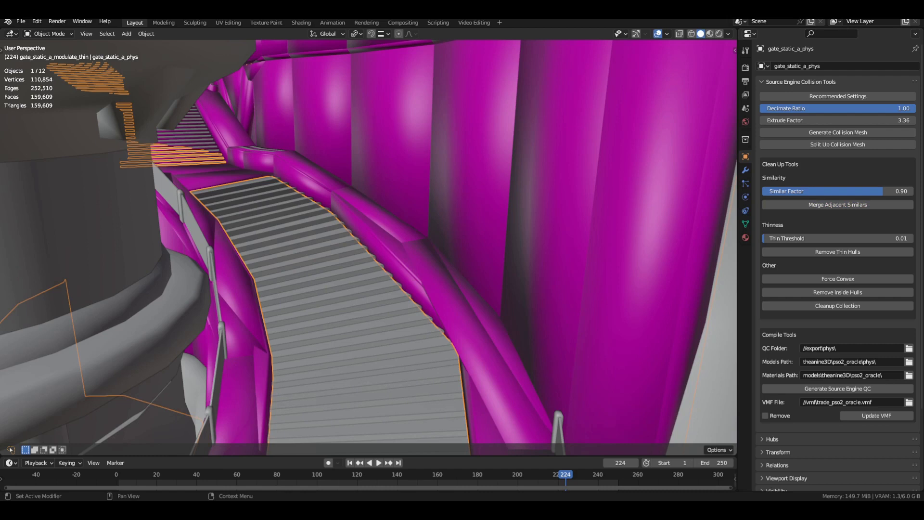
# Step: Orbit around the staircase hulls and save PSO2 Lobby - DEMO.blend
pyautogui.moveTo(458, 255); pyautogui.dragTo(633, 203, button='middle')
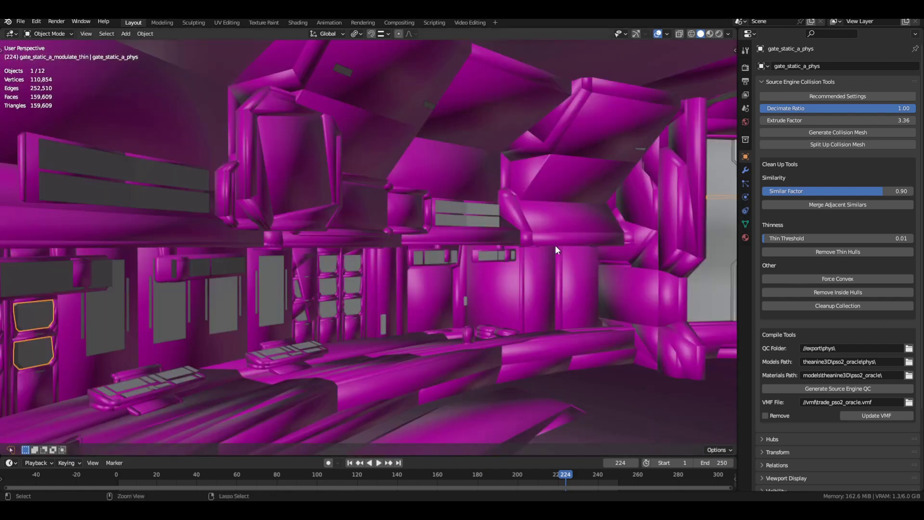
pyautogui.hotkey('ctrl', 's')
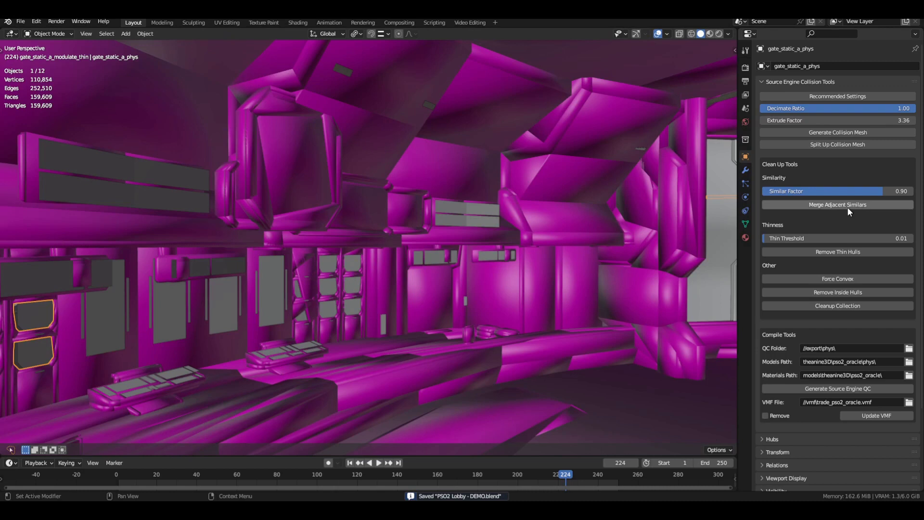
# Step: Set Thin Threshold to 0.1 and remove thin hulls, deleting 4317 of them
pyautogui.click(830, 238)
pyautogui.write('0.1')
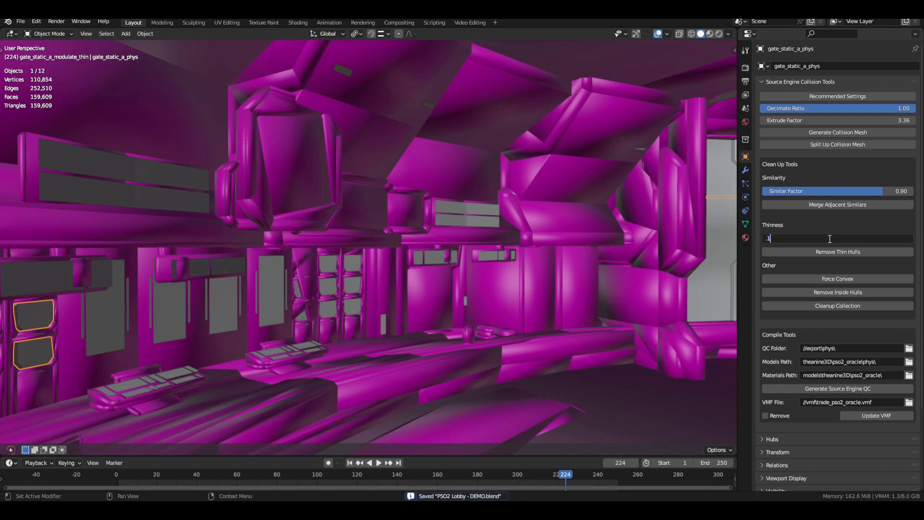
pyautogui.press('Return')
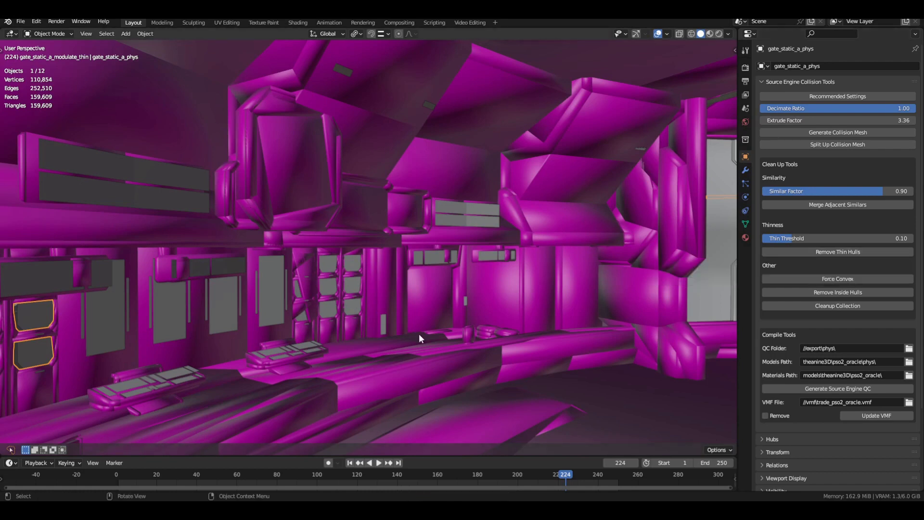
pyautogui.click(840, 253)
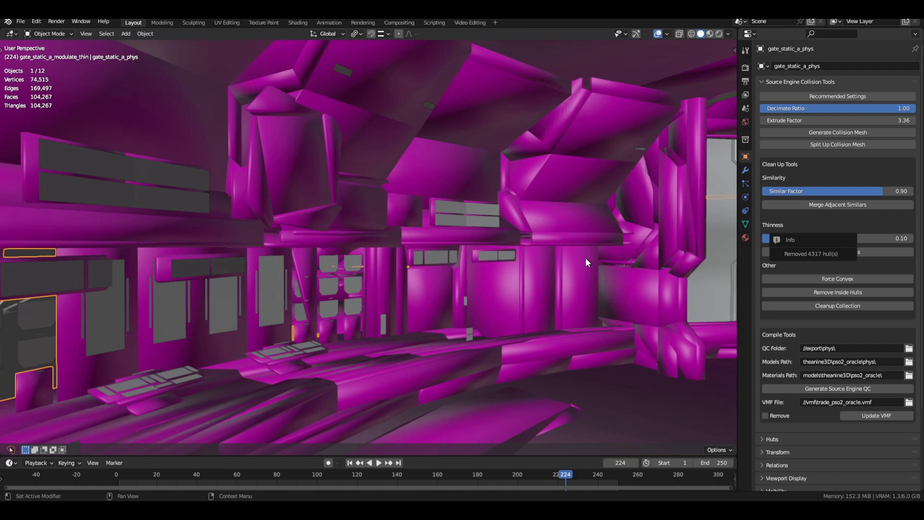
pyautogui.moveTo(376, 289); pyautogui.dragTo(413, 297, button='middle')
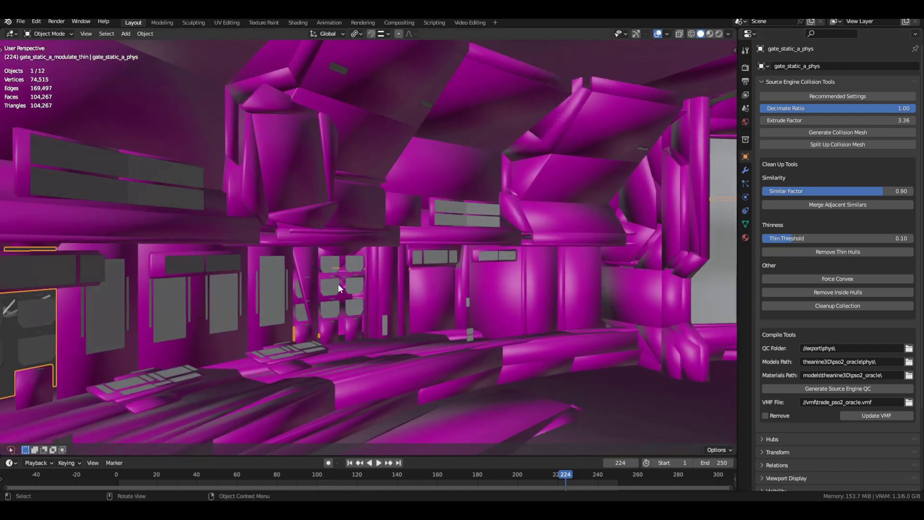
# Step: Orbit to review the panel-wall hulls, then deselect and reselect the collision model
pyautogui.moveTo(338, 284); pyautogui.dragTo(466, 229, button='middle')
pyautogui.moveTo(559, 235); pyautogui.dragTo(465, 196, button='middle')
pyautogui.click(458, 195)
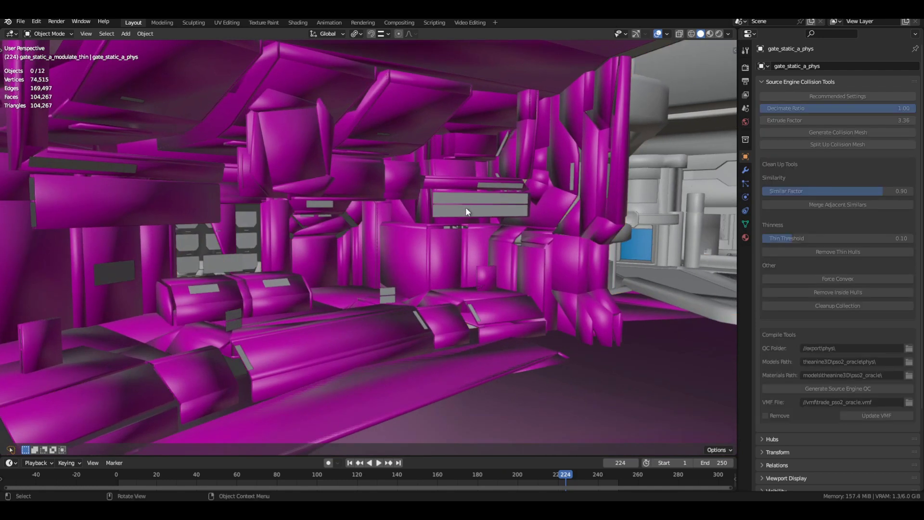
pyautogui.click(443, 255)
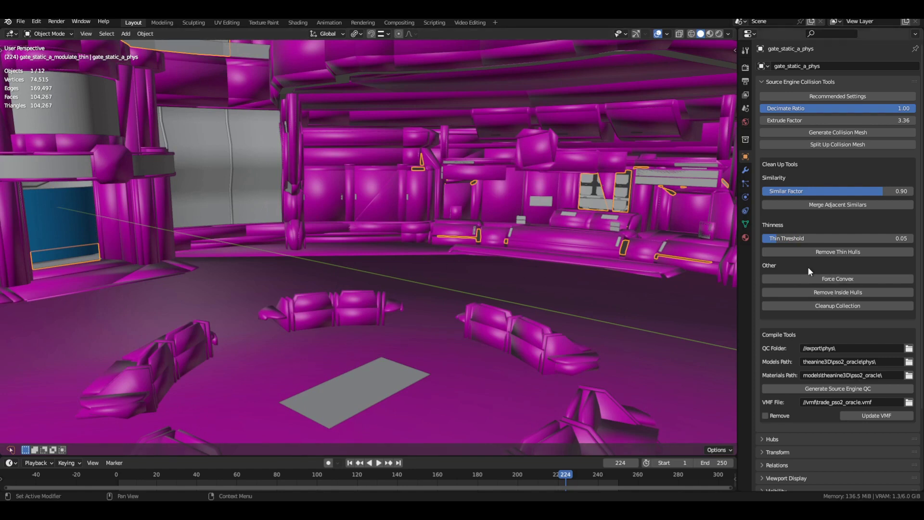
pyautogui.click(746, 169)
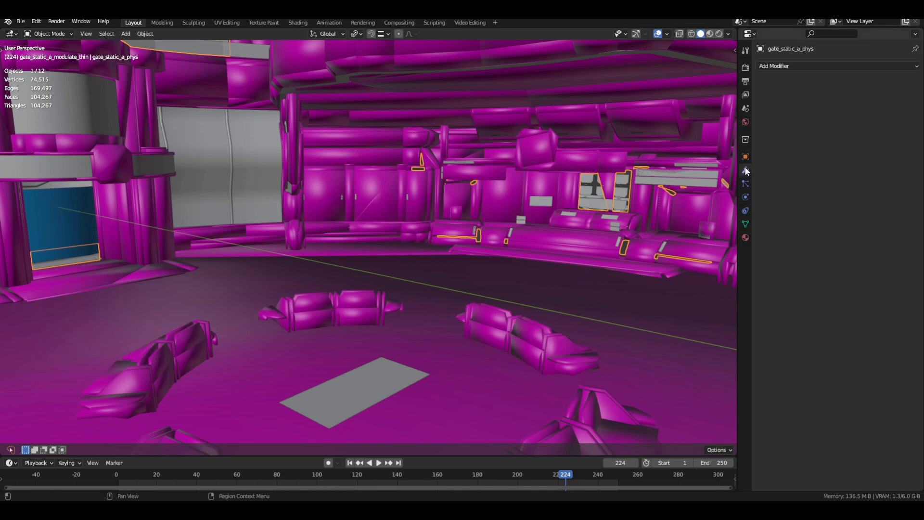
pyautogui.click(780, 67)
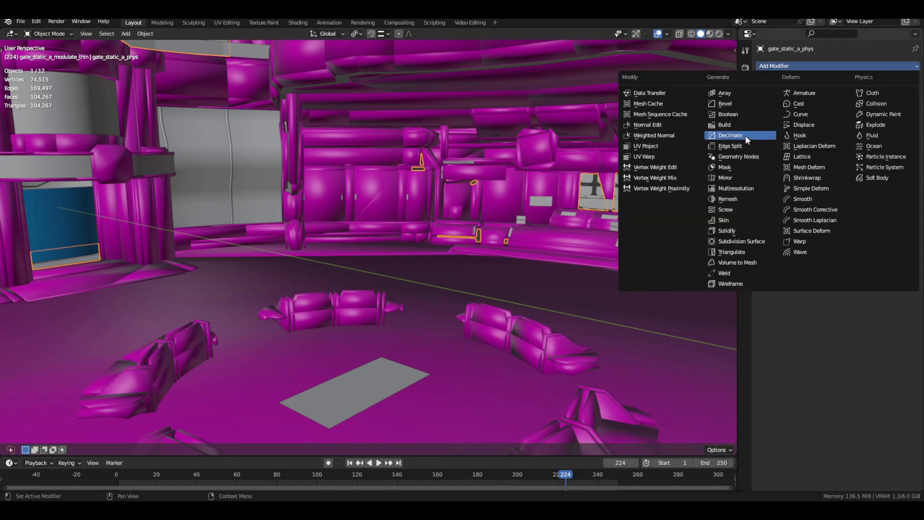
pyautogui.click(745, 134)
pyautogui.moveTo(867, 130)
pyautogui.mouseDown()
pyautogui.moveTo(838, 130)
pyautogui.moveTo(863, 132)
pyautogui.mouseUp()
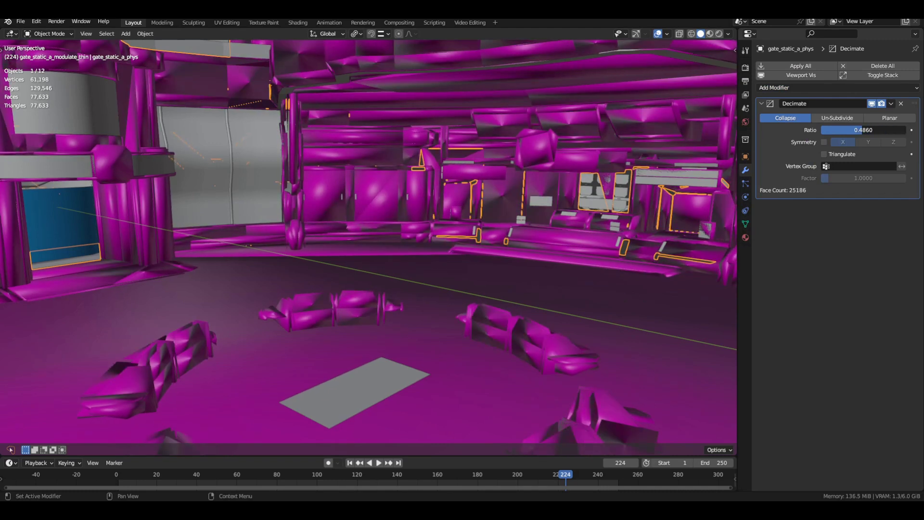
pyautogui.moveTo(588, 258); pyautogui.dragTo(424, 197, button='middle')
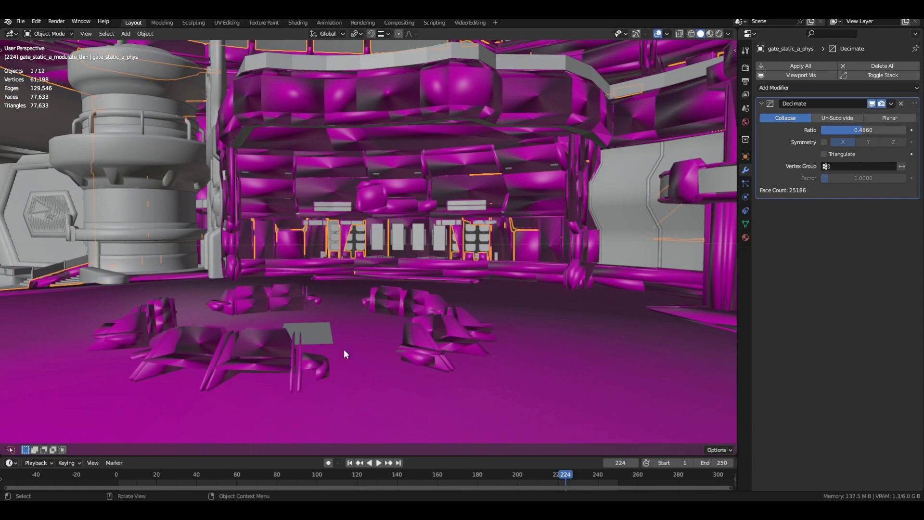
pyautogui.click(901, 104)
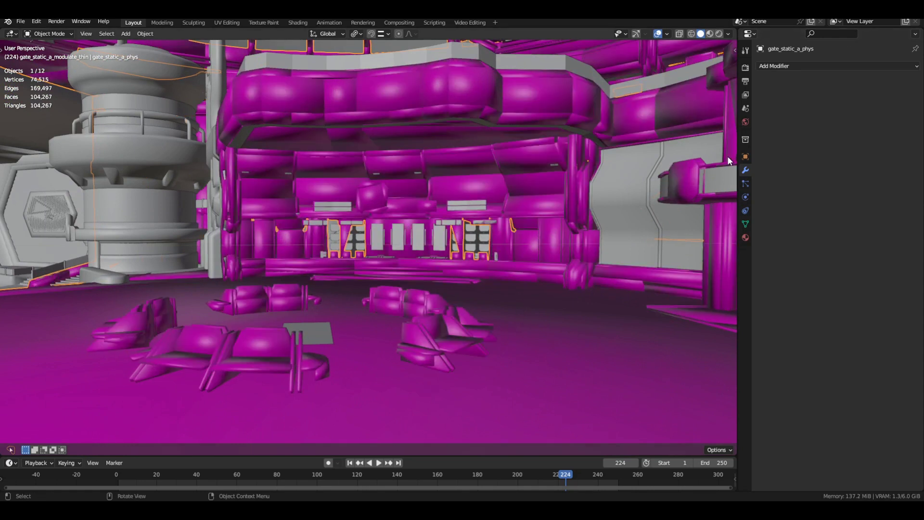
pyautogui.click(745, 157)
pyautogui.click(853, 279)
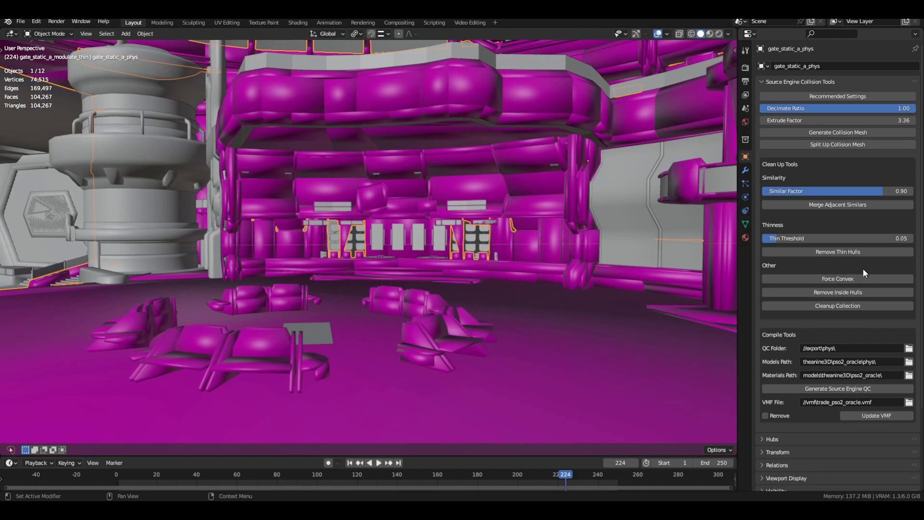
pyautogui.moveTo(500, 295); pyautogui.dragTo(660, 298, button='middle')
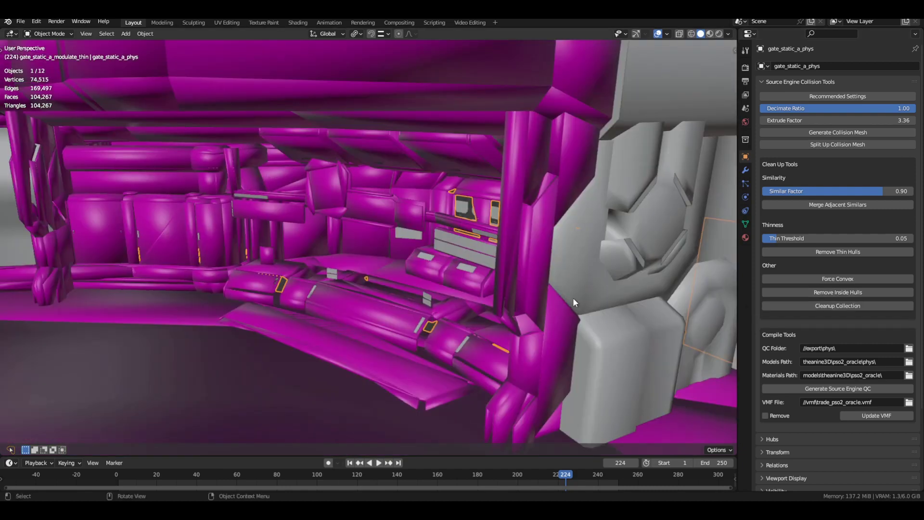
pyautogui.keyDown('shift'); pyautogui.moveTo(573, 297); pyautogui.dragTo(91, 115, button='middle'); pyautogui.keyUp('shift')
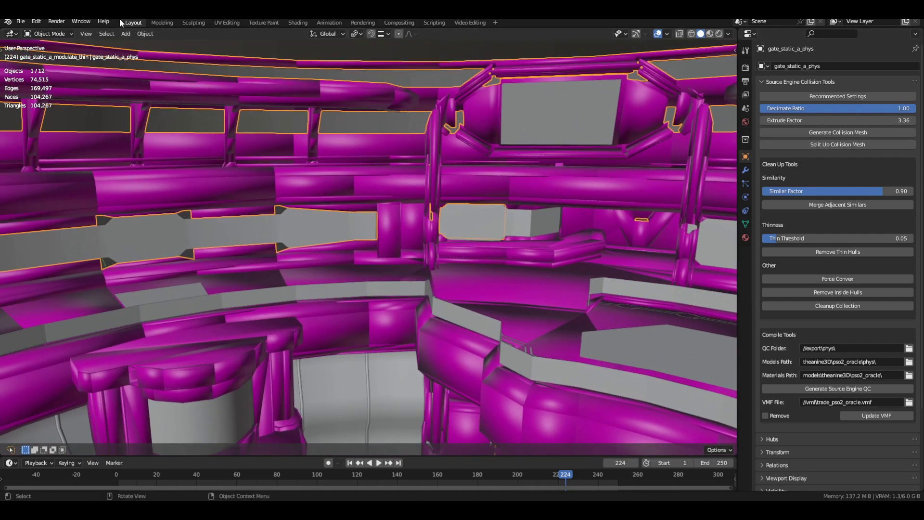
pyautogui.click(38, 22)
pyautogui.rightClick(765, 29)
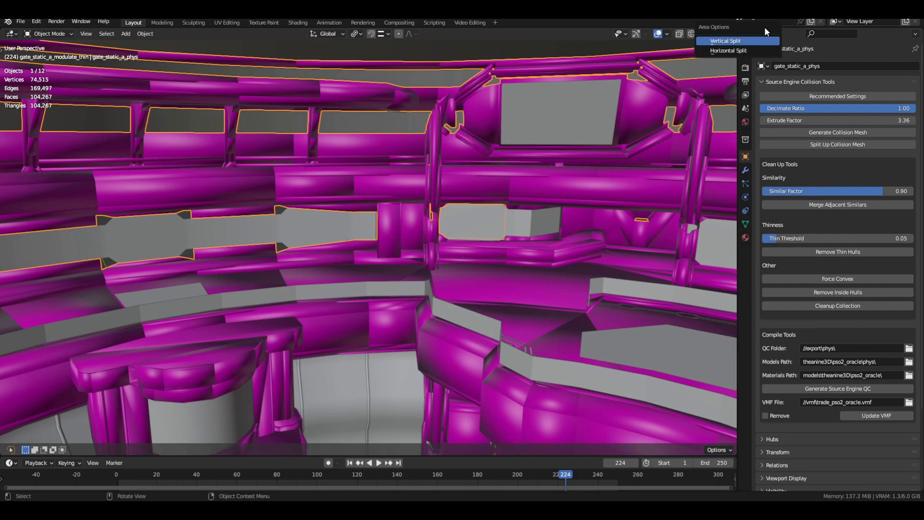
# Step: Split the Properties area and turn its top half into an enlarged Outliner
pyautogui.rightClick(737, 75)
pyautogui.click(735, 75)
pyautogui.click(751, 103)
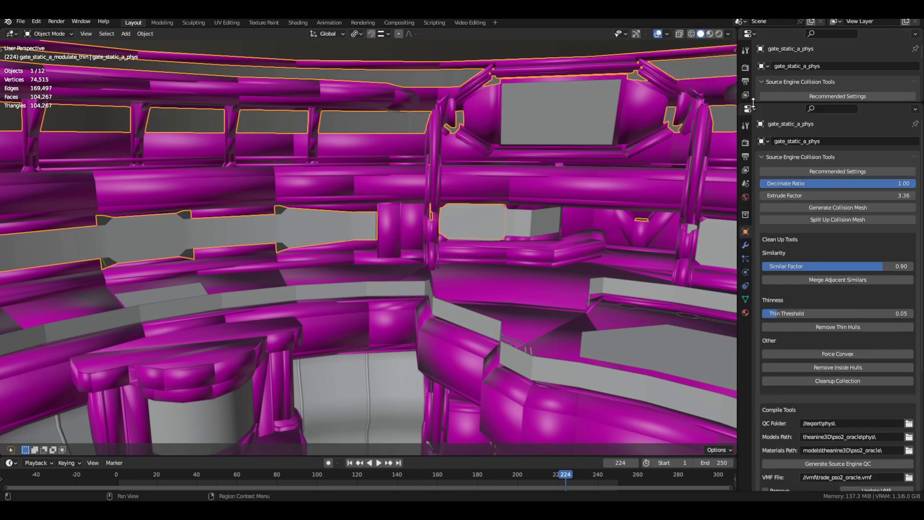
pyautogui.click(748, 33)
pyautogui.click(712, 59)
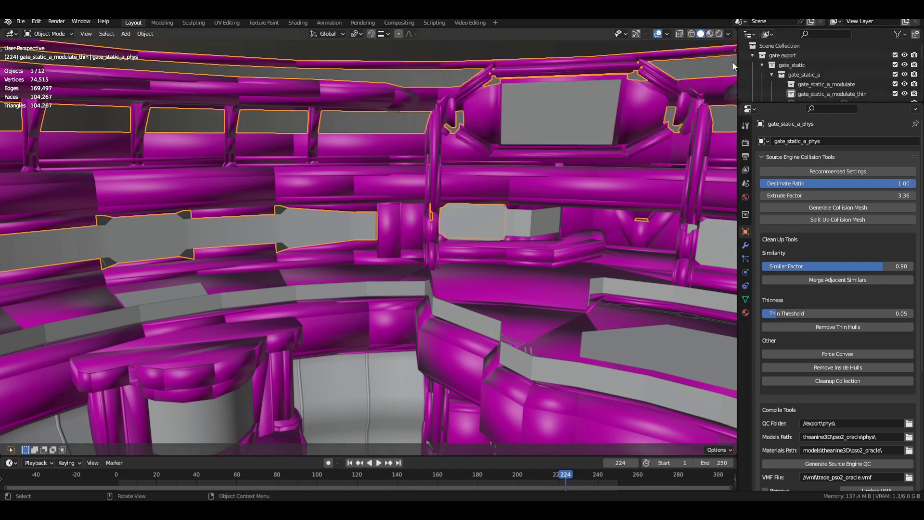
pyautogui.moveTo(788, 103); pyautogui.dragTo(788, 220)
pyautogui.scroll(-8, 802, 144)
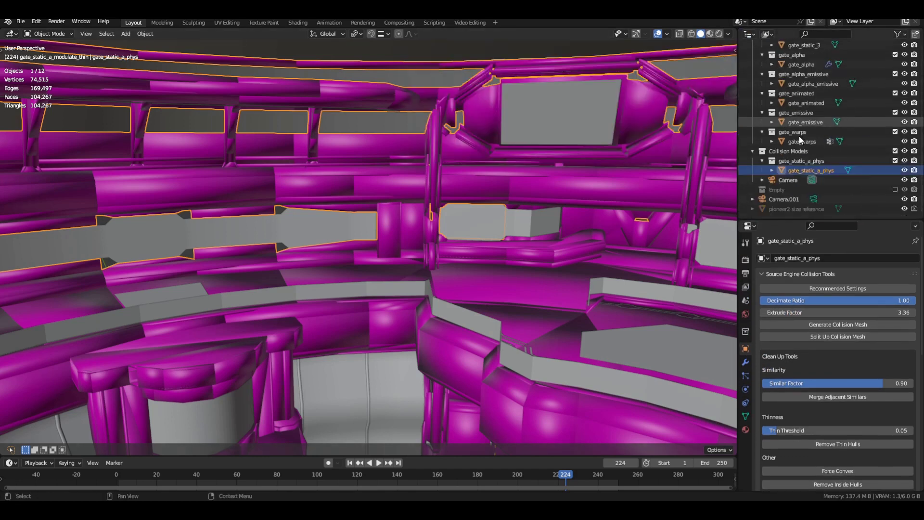
# Step: Make Collision Models the active collection and select the gate_static_a_phys object
pyautogui.click(802, 162)
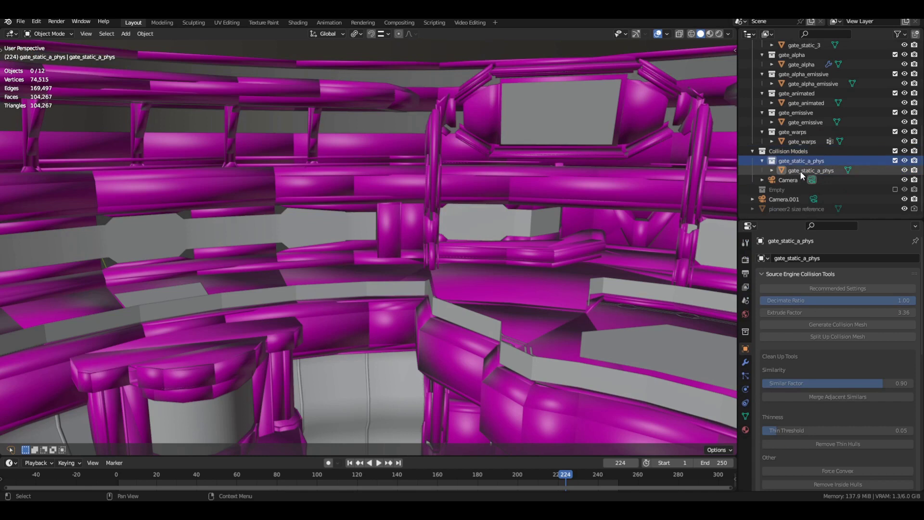
pyautogui.click(800, 171)
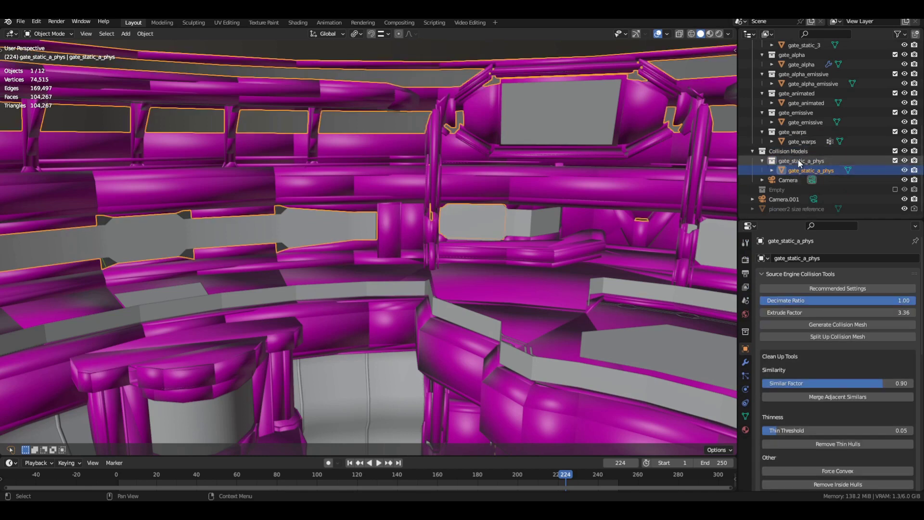
pyautogui.doubleClick(827, 152)
pyautogui.press('Escape')
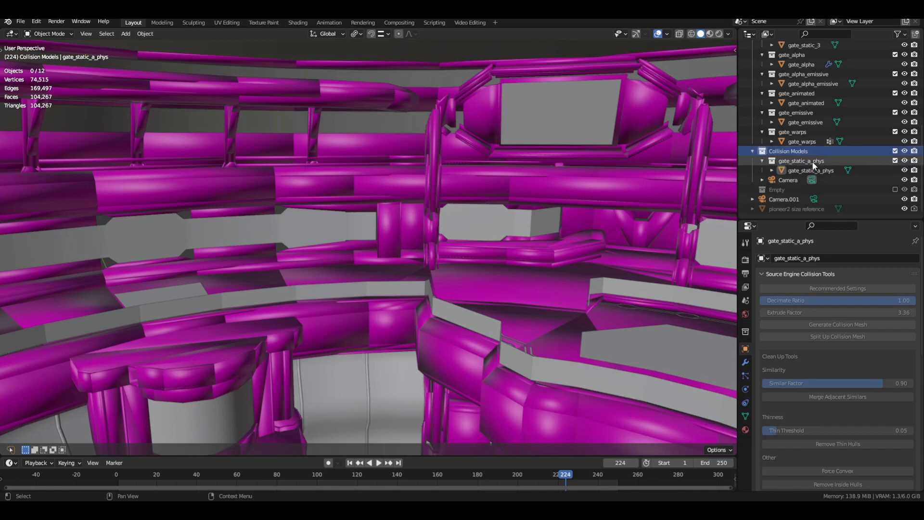
pyautogui.click(798, 170)
pyautogui.moveTo(640, 215); pyautogui.dragTo(686, 202, button='middle')
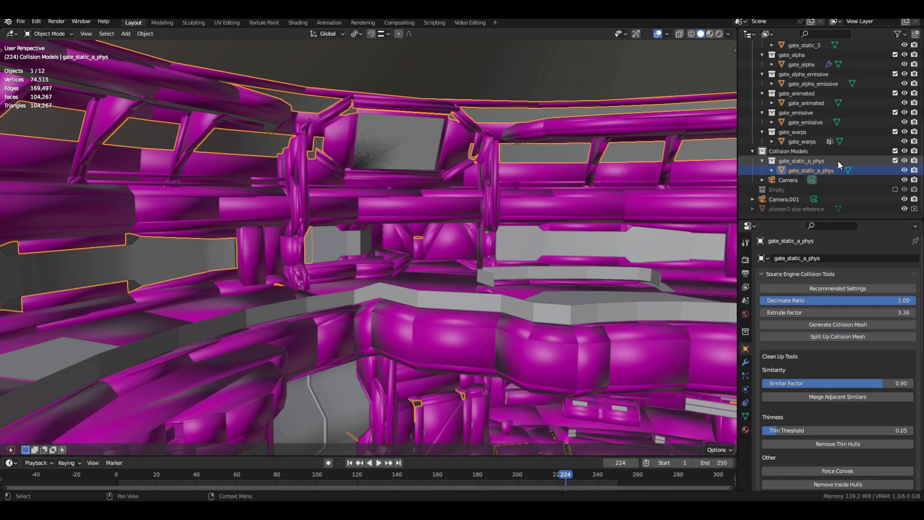
# Step: Expand the Properties editor over the right side to show the Compile Tools path fields
pyautogui.scroll(2, 837, 161)
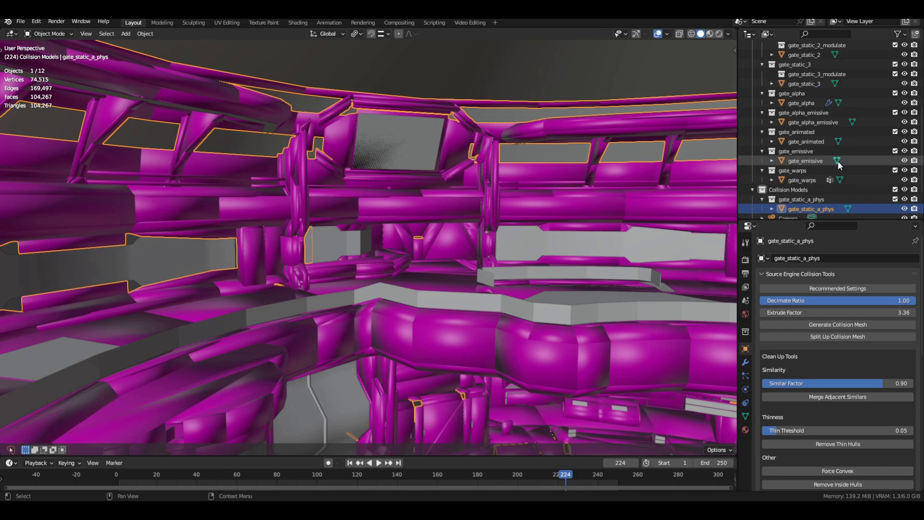
pyautogui.scroll(-1, 839, 165)
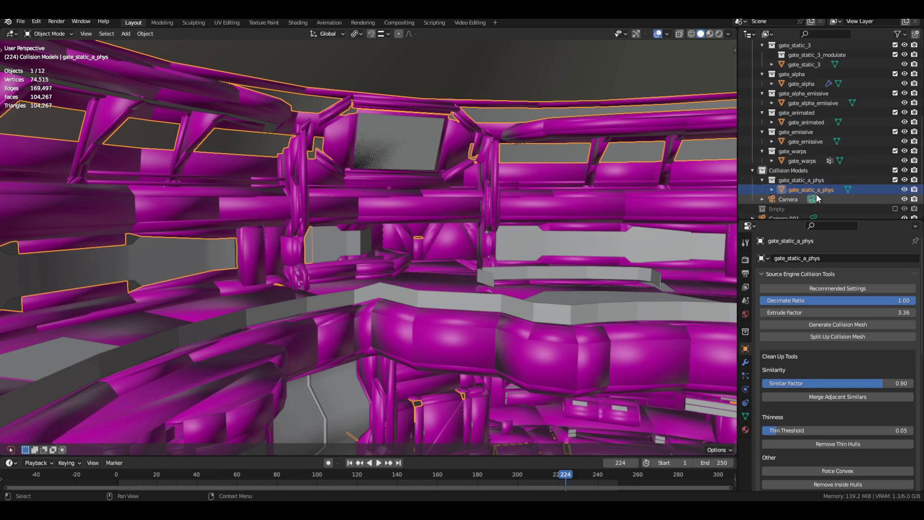
pyautogui.scroll(-1, 817, 194)
pyautogui.scroll(2, 828, 183)
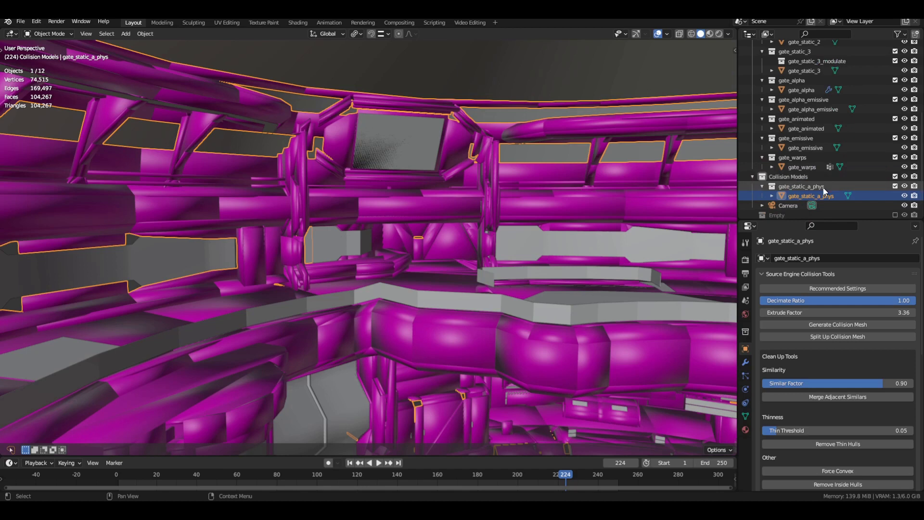
pyautogui.moveTo(778, 221); pyautogui.dragTo(785, 32)
# Step: Join the Outliner back into the Properties area so the right side is one panel
pyautogui.rightClick(788, 41)
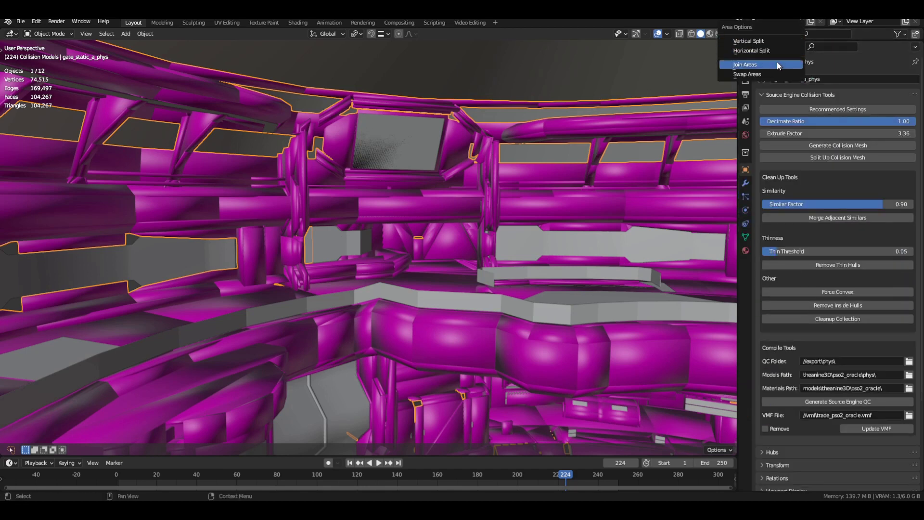
pyautogui.click(745, 65)
pyautogui.click(790, 31)
# Step: Scroll down to the Compile Tools and save PSO2 Lobby - DEMO.blend
pyautogui.scroll(-3, 812, 267)
pyautogui.scroll(-3, 812, 266)
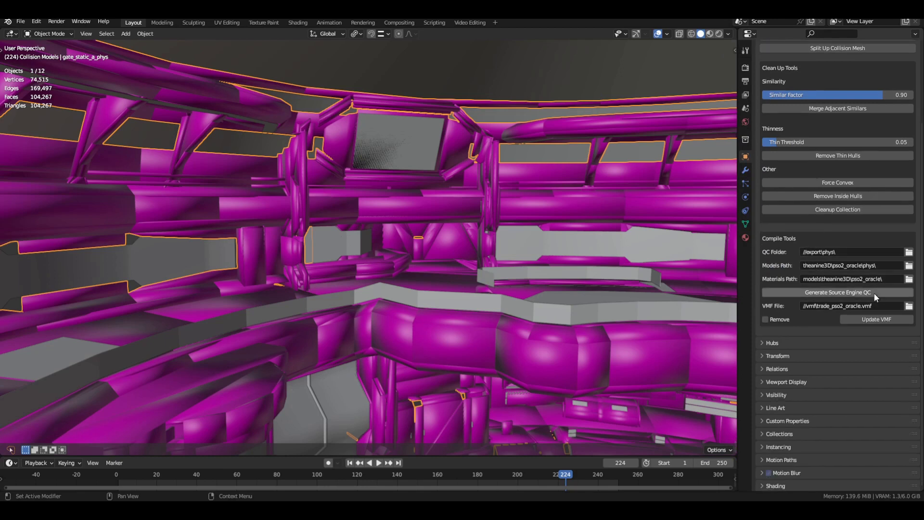
pyautogui.hotkey('ctrl', 's')
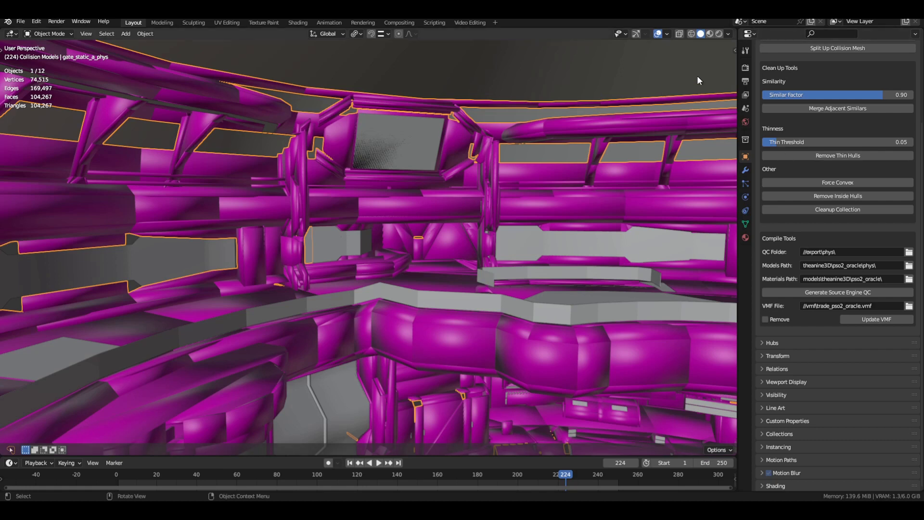
pyautogui.click(750, 34)
pyautogui.click(689, 61)
pyautogui.click(801, 325)
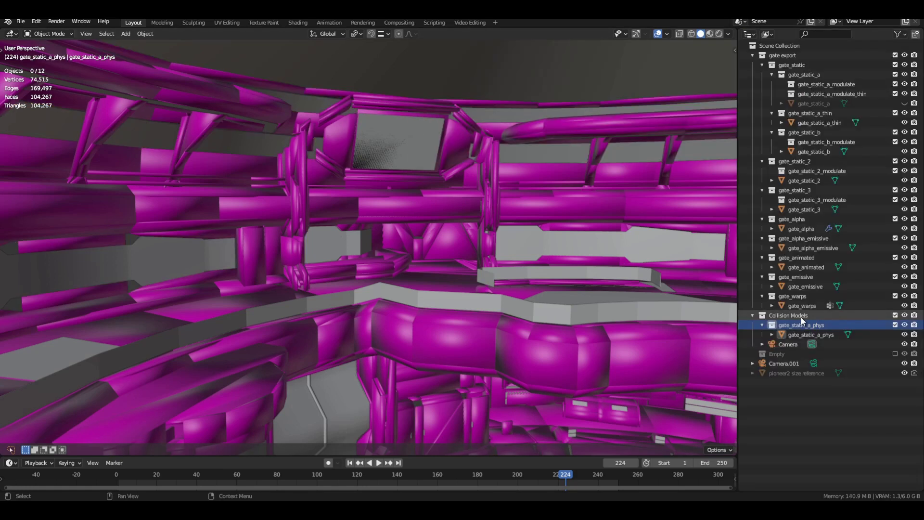
pyautogui.click(801, 318)
pyautogui.click(801, 335)
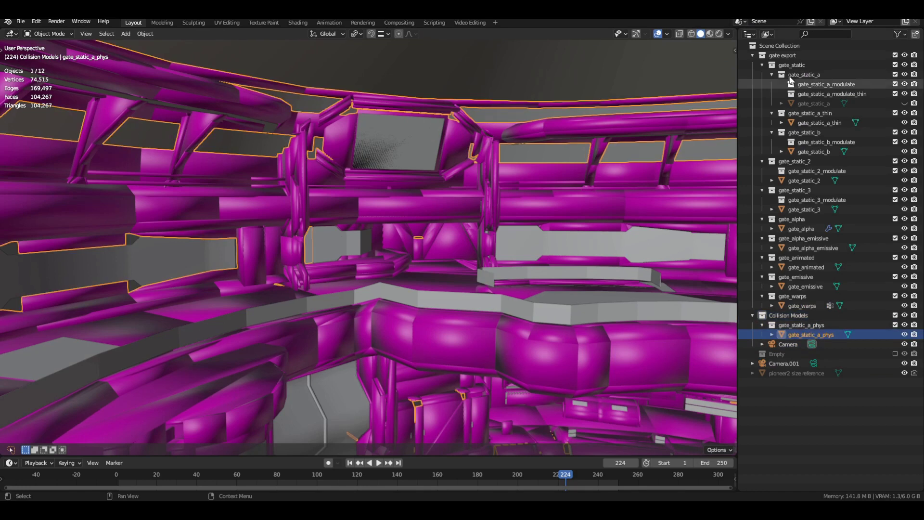
pyautogui.click(752, 35)
pyautogui.click(689, 71)
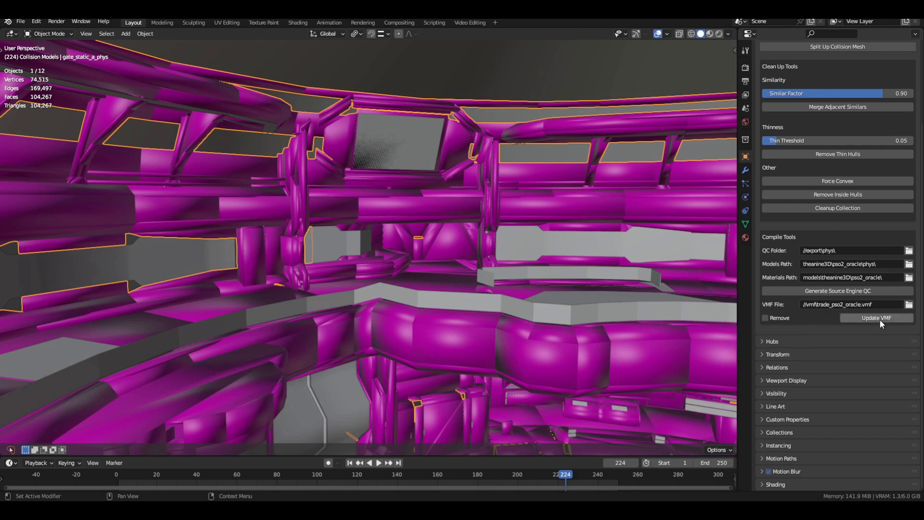
pyautogui.click(880, 320)
# Step: Orbit and zoom into the map interior, then save PSO2 Lobby - DEMO.blend
pyautogui.moveTo(698, 323); pyautogui.dragTo(463, 233, button='middle')
pyautogui.scroll(4, 457, 302)
pyautogui.scroll(3, 459, 306)
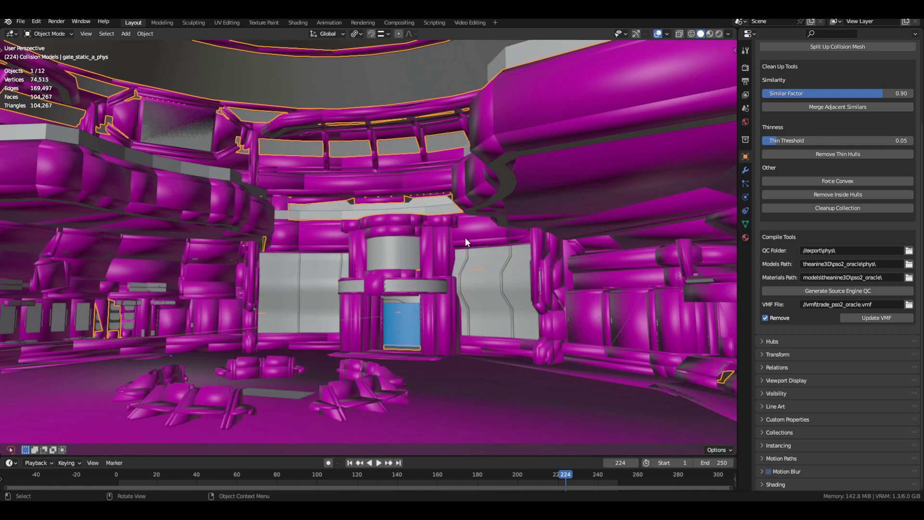
pyautogui.hotkey('ctrl', 's')
# Step: Orbit around the central pillar to face the blue doorway, then undo the last operation
pyautogui.scroll(-3, 465, 237)
pyautogui.moveTo(465, 237); pyautogui.dragTo(524, 246, button='middle')
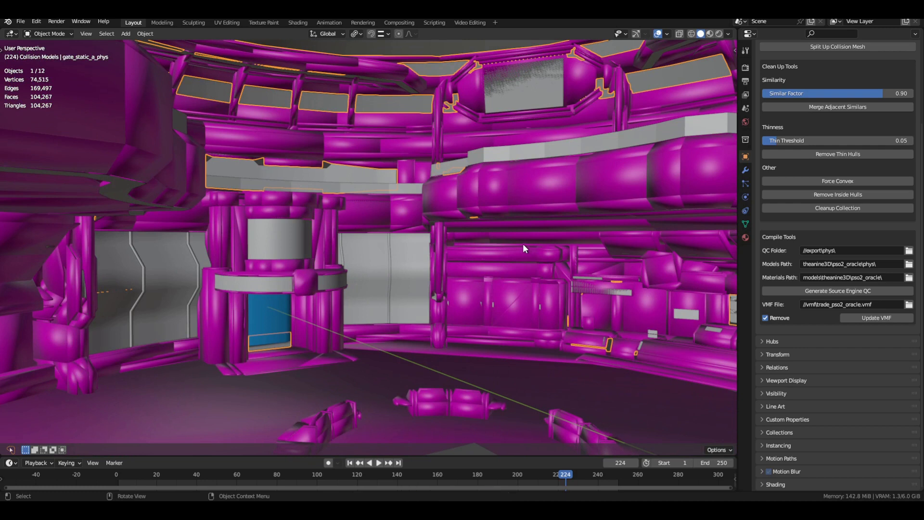
pyautogui.moveTo(538, 239); pyautogui.dragTo(518, 244, button='middle')
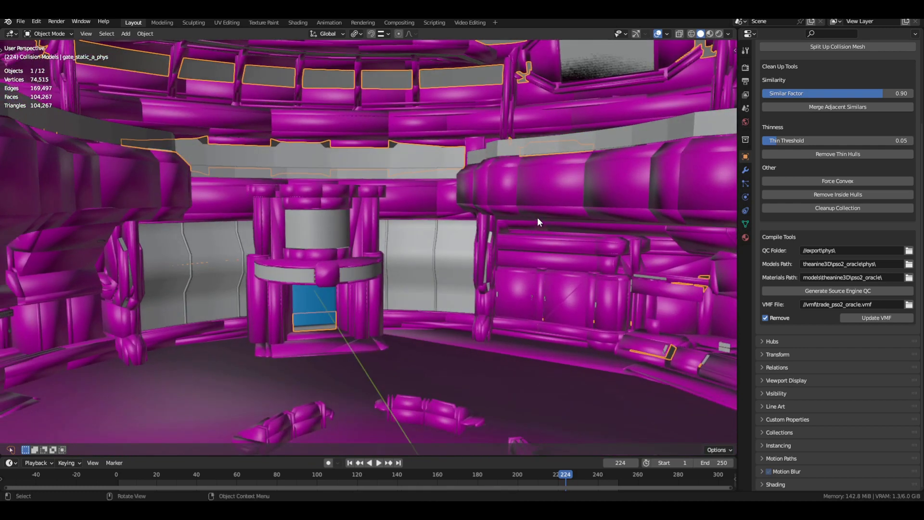
pyautogui.hotkey('ctrl', 'z')
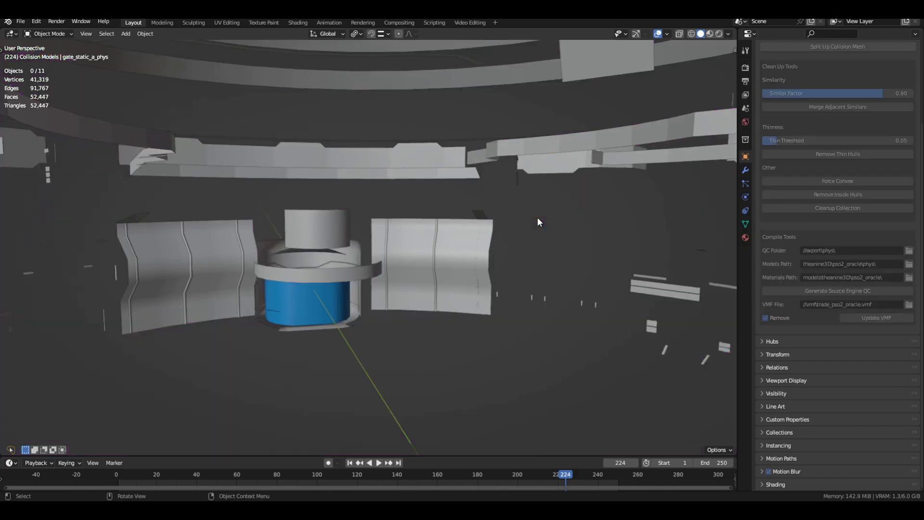
# Step: Undo to hide the magenta collision hulls and switch the viewport to Material Preview
pyautogui.hotkey('ctrl', 'z')
pyautogui.press('z')
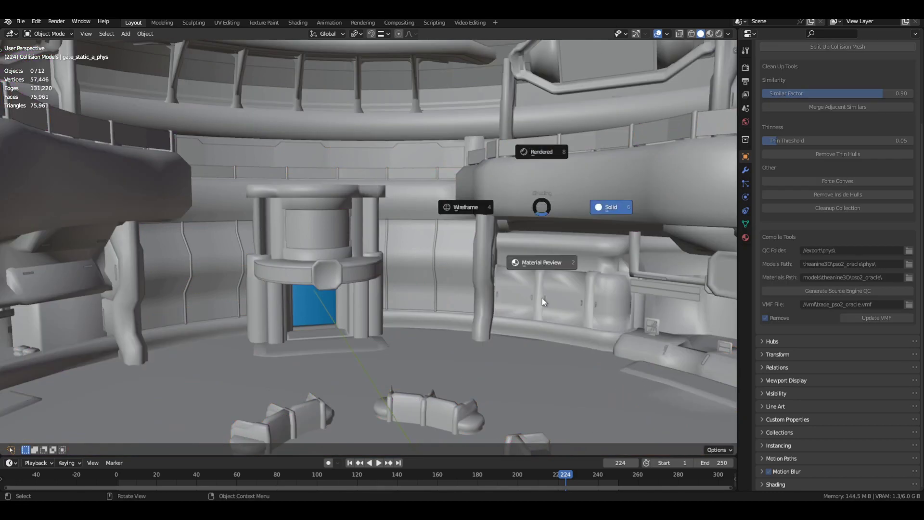
pyautogui.click(529, 272)
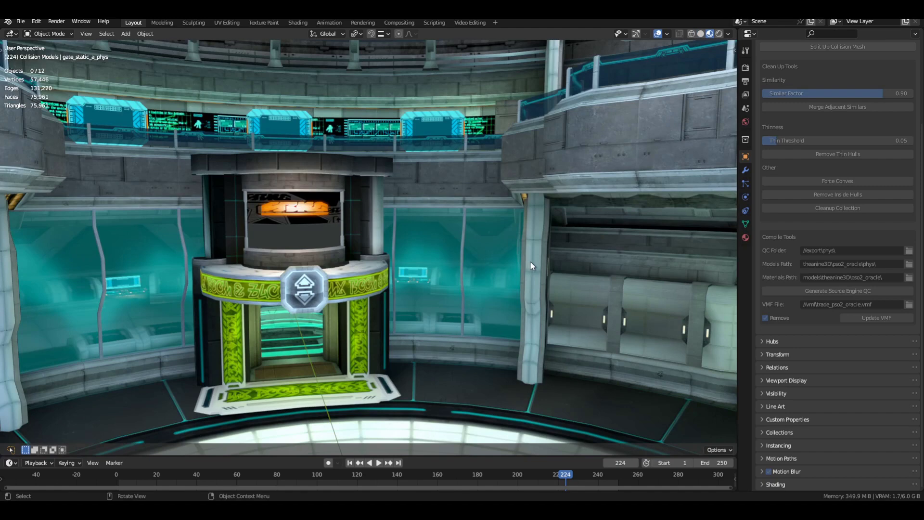
# Step: Orbit the textured map around the green-trimmed gate, upper balcony and red logo
pyautogui.moveTo(530, 261); pyautogui.dragTo(457, 361, button='middle')
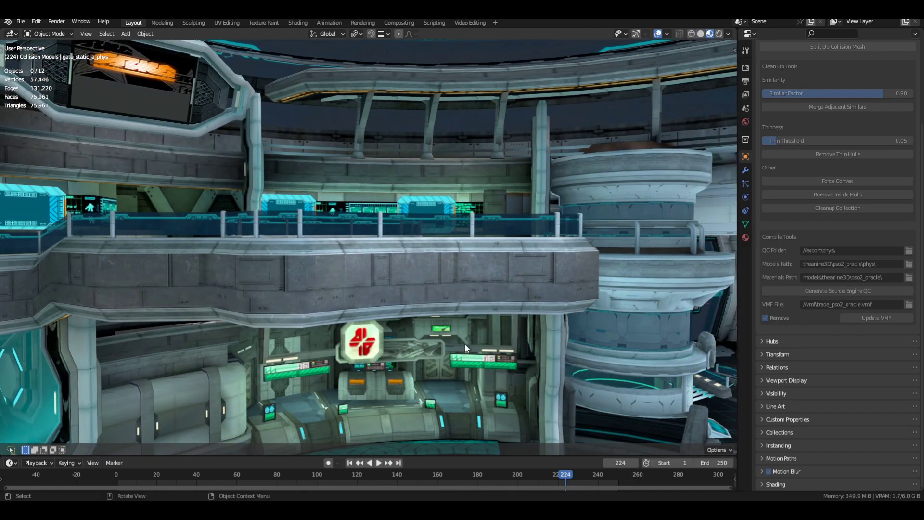
pyautogui.moveTo(464, 343); pyautogui.dragTo(357, 354, button='middle')
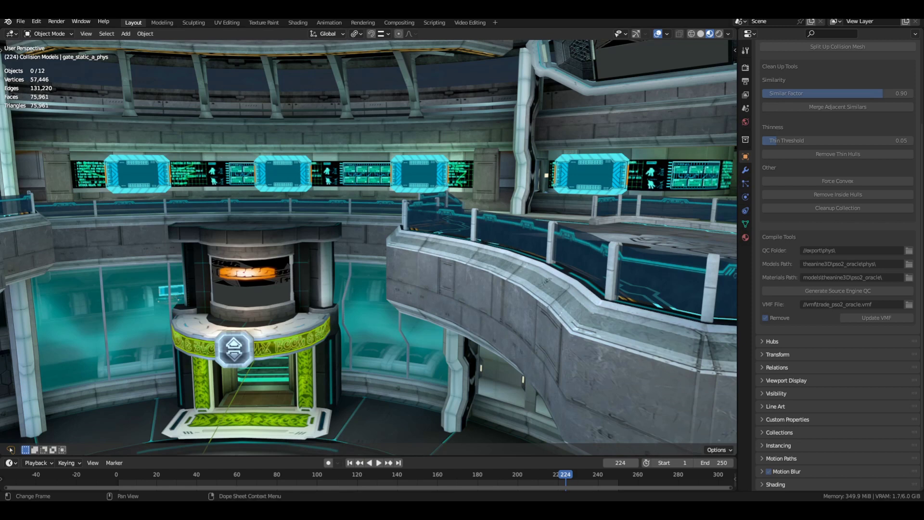
pyautogui.moveTo(429, 291); pyautogui.dragTo(510, 336, button='middle')
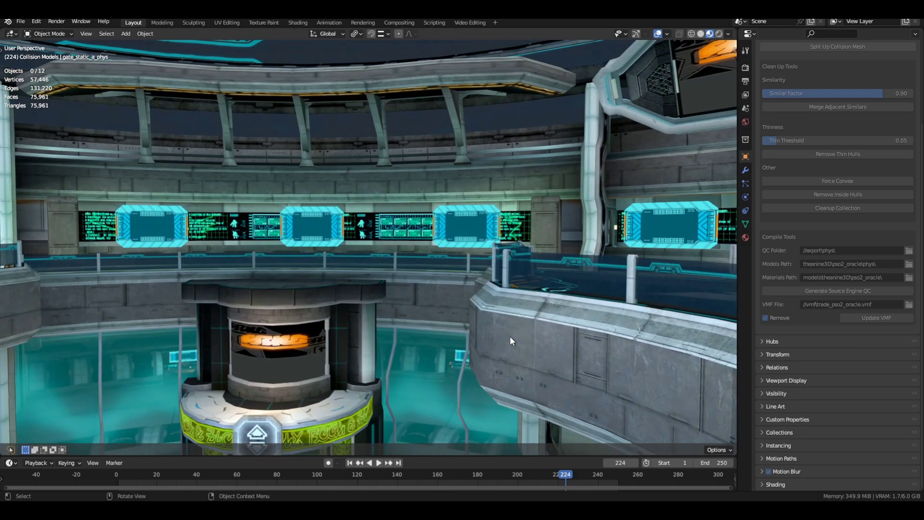